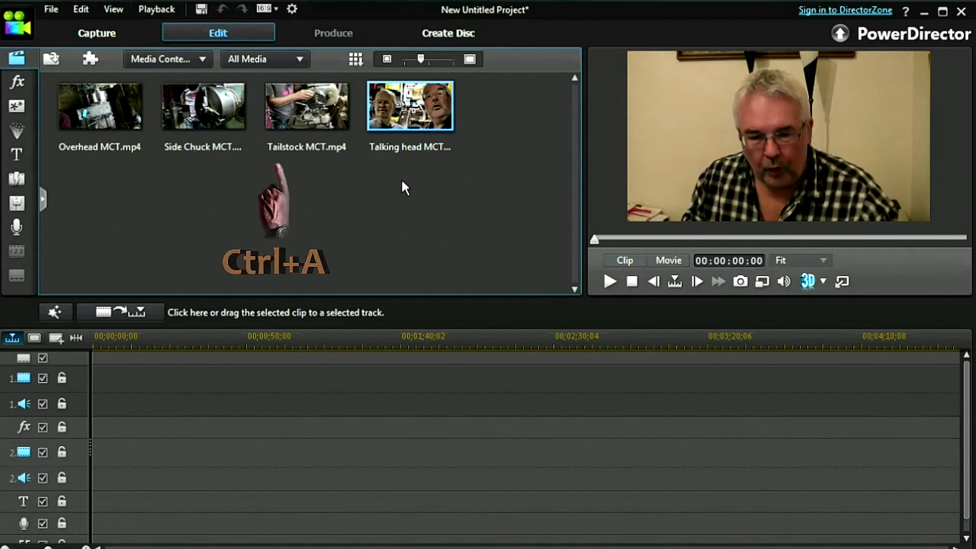
- Load all four selected clips into MultiCam Designer as Cameras 1–4
key(ctrl+a)
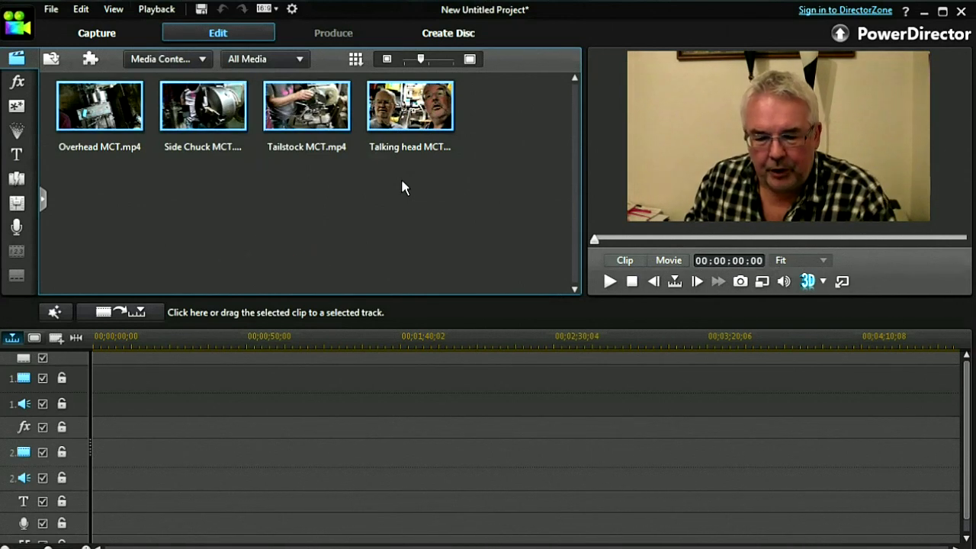
click(91, 60)
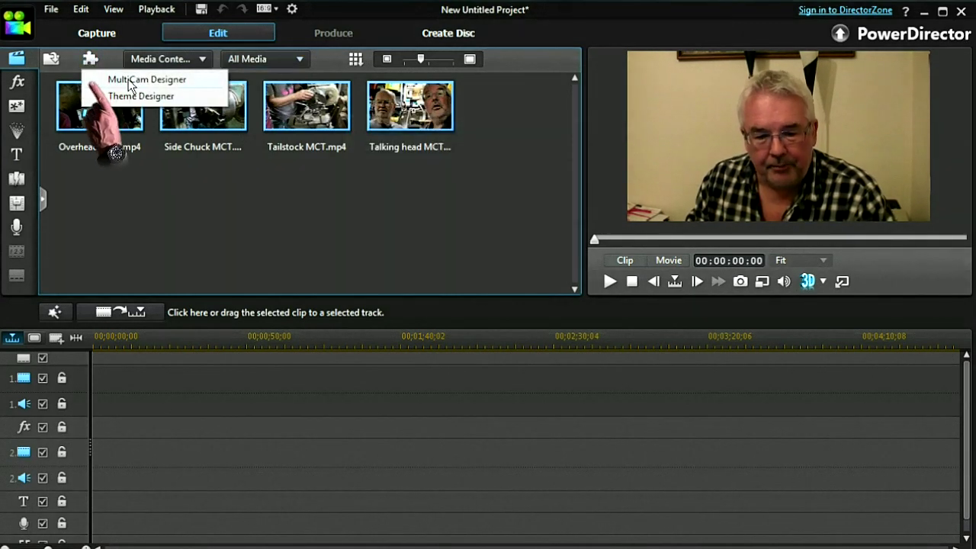
click(128, 83)
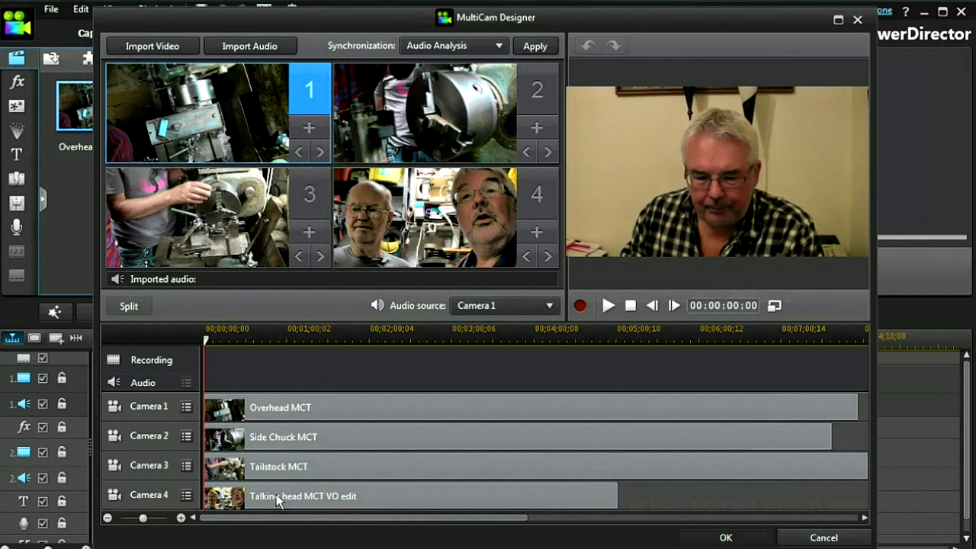
click(551, 306)
- Take audio from Camera 4 and sync the cameras by Audio Analysis
click(508, 369)
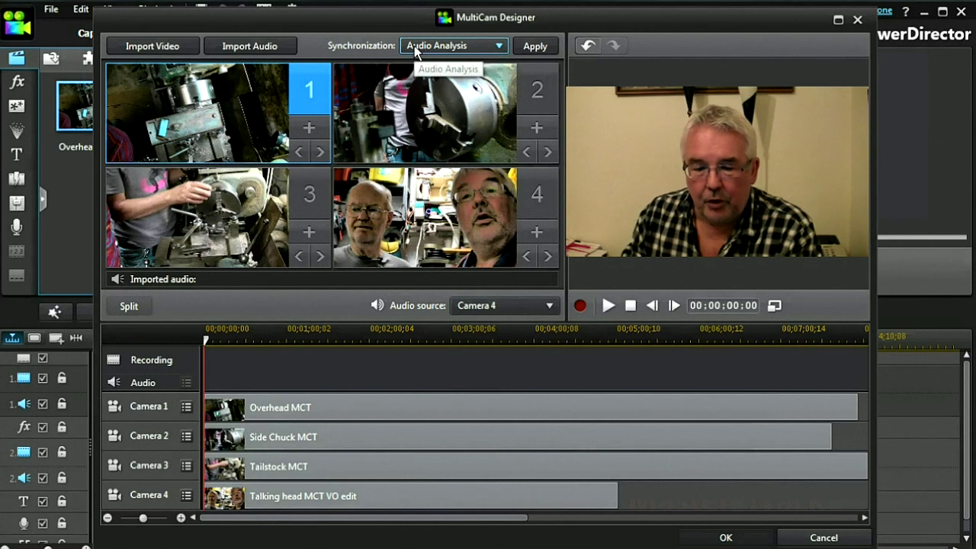
click(539, 49)
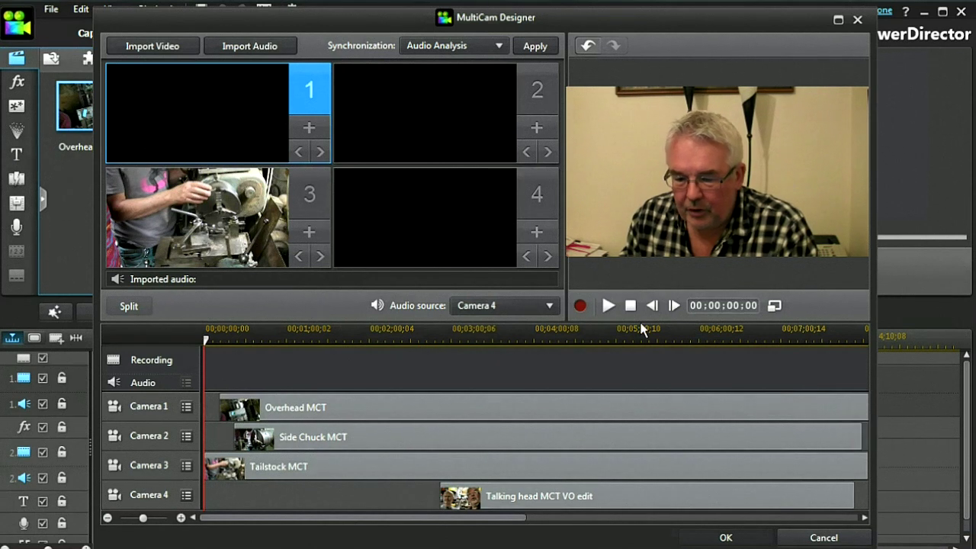
- Trim the Overhead, Side Chuck and Tailstock MCT clips to end with Camera 4
drag(649, 331, 586, 334)
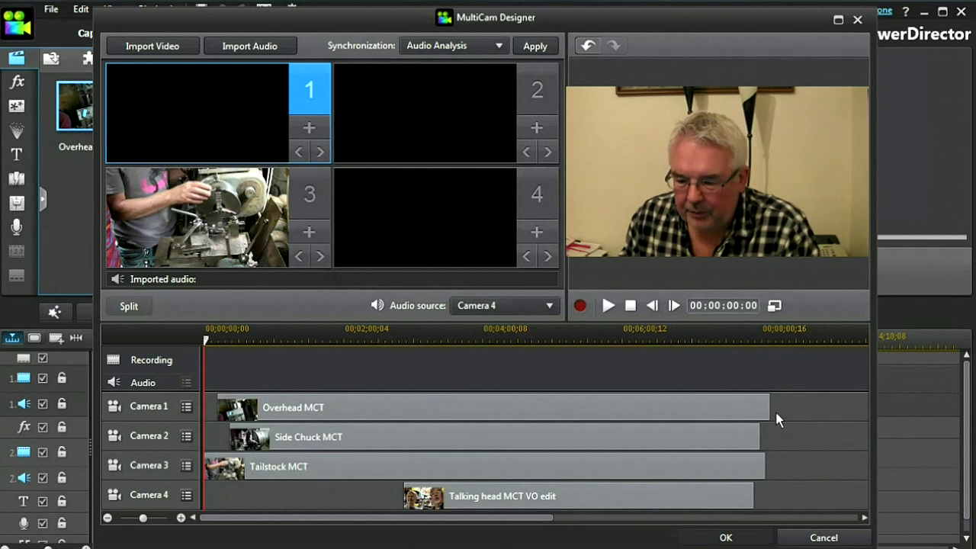
click(770, 410)
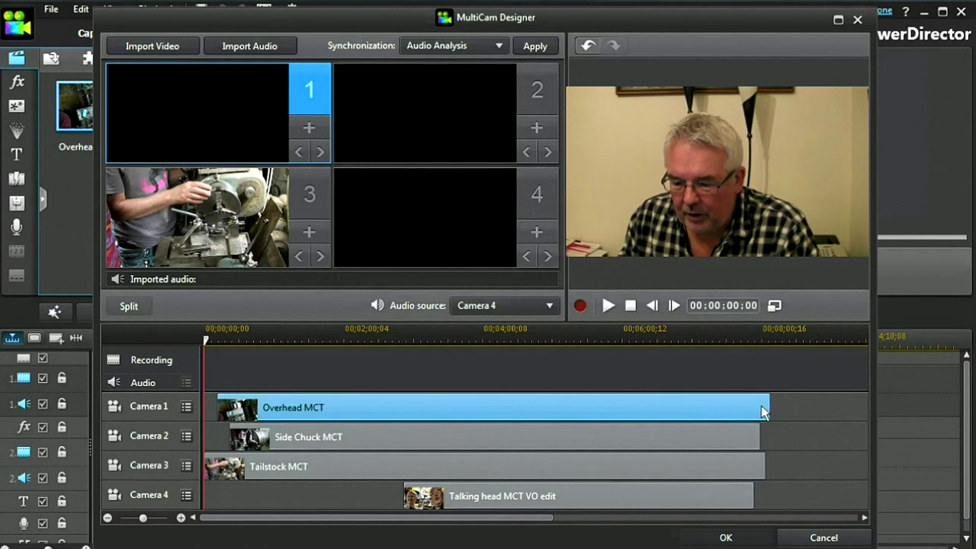
drag(767, 409, 755, 409)
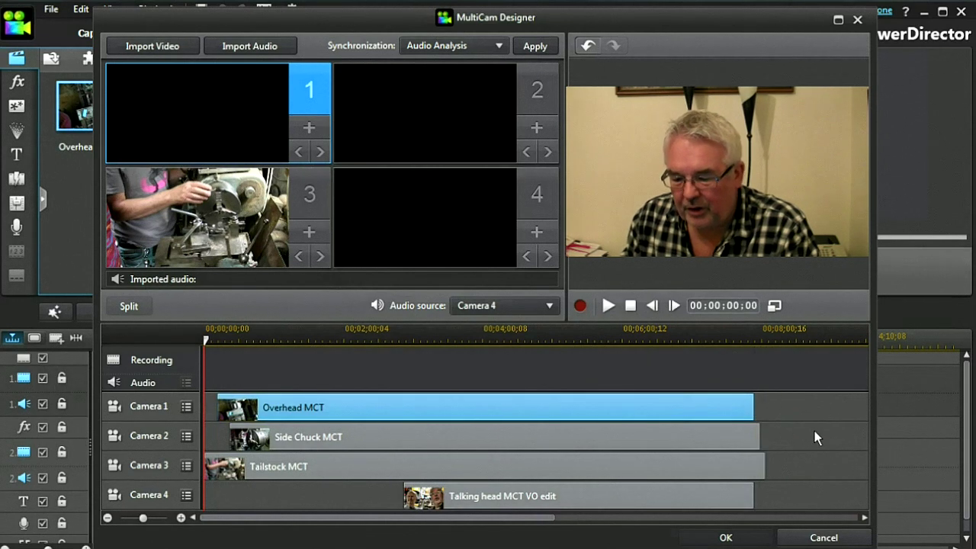
click(747, 436)
drag(755, 436, 752, 436)
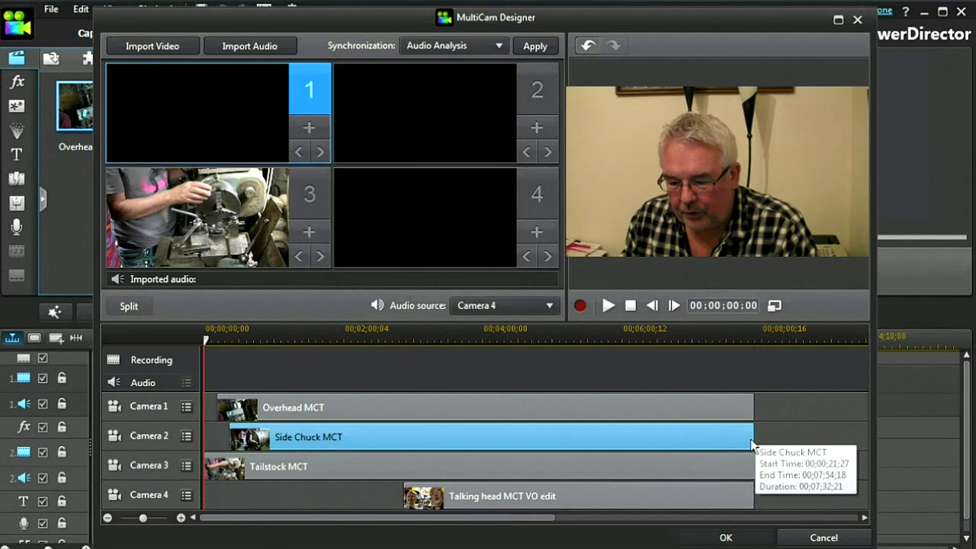
click(761, 470)
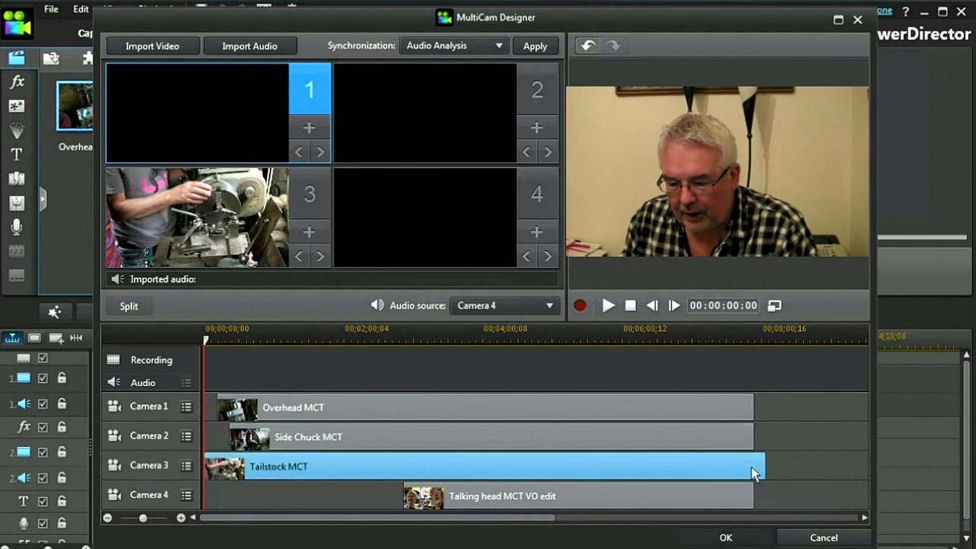
drag(763, 465, 752, 465)
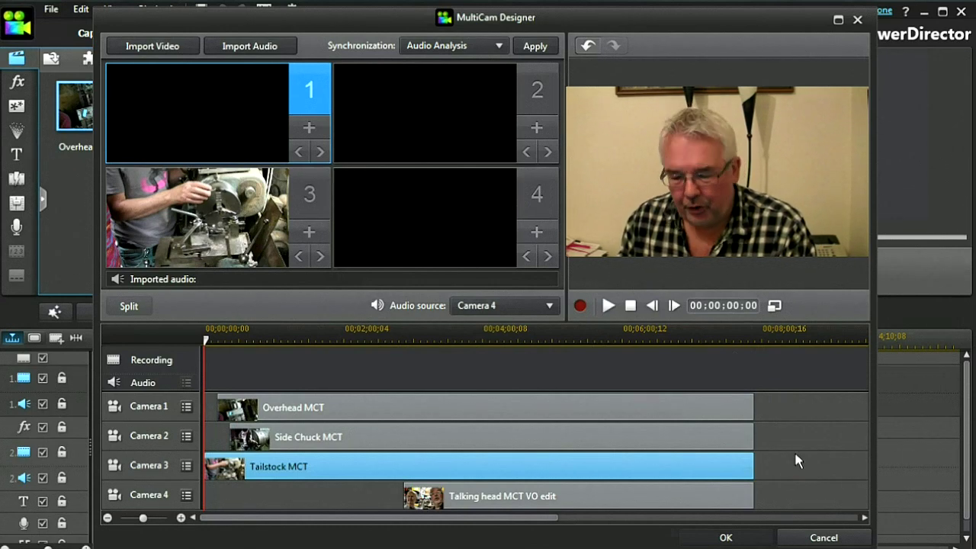
click(745, 340)
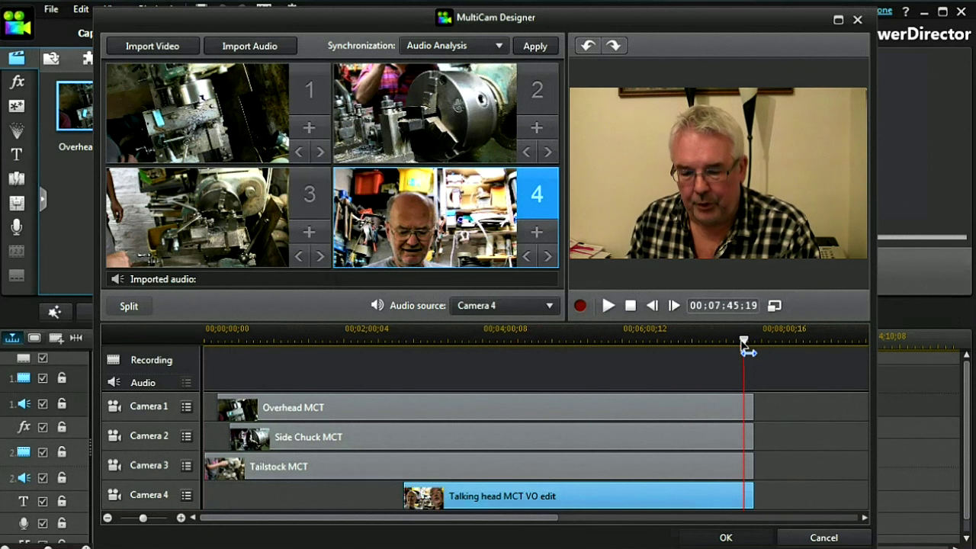
- Record a brief multicam take and return it to the timeline as MC1
click(579, 306)
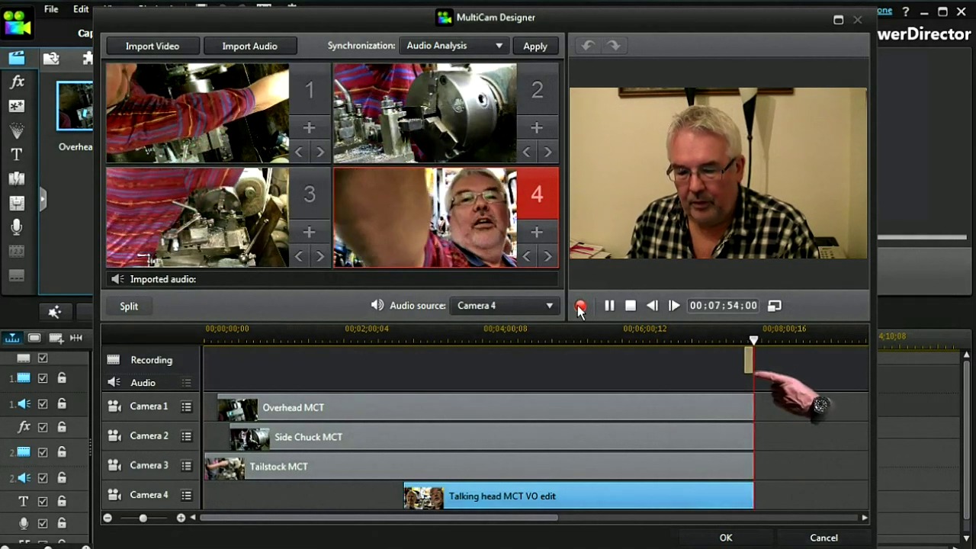
click(580, 306)
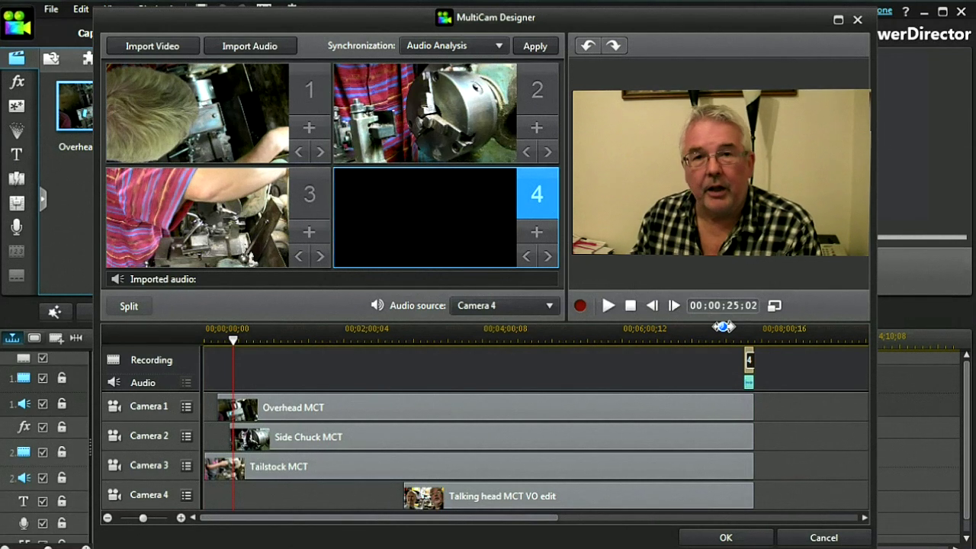
click(729, 538)
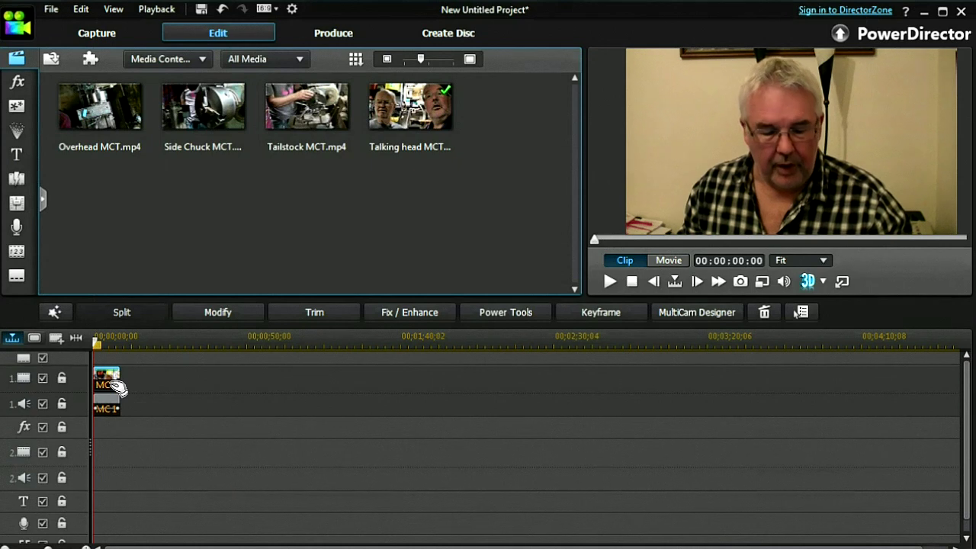
- Move the MC 3 clip to the start of track 2
click(112, 412)
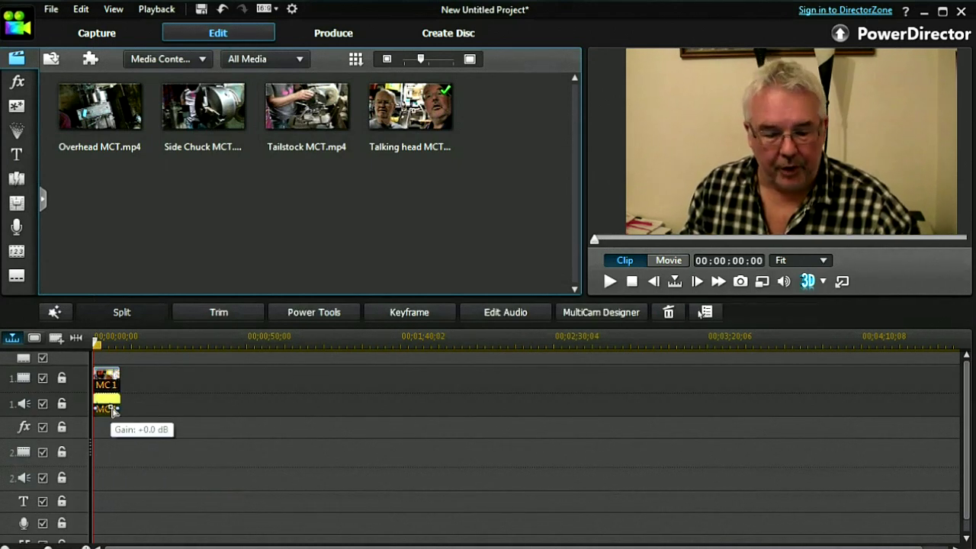
click(113, 427)
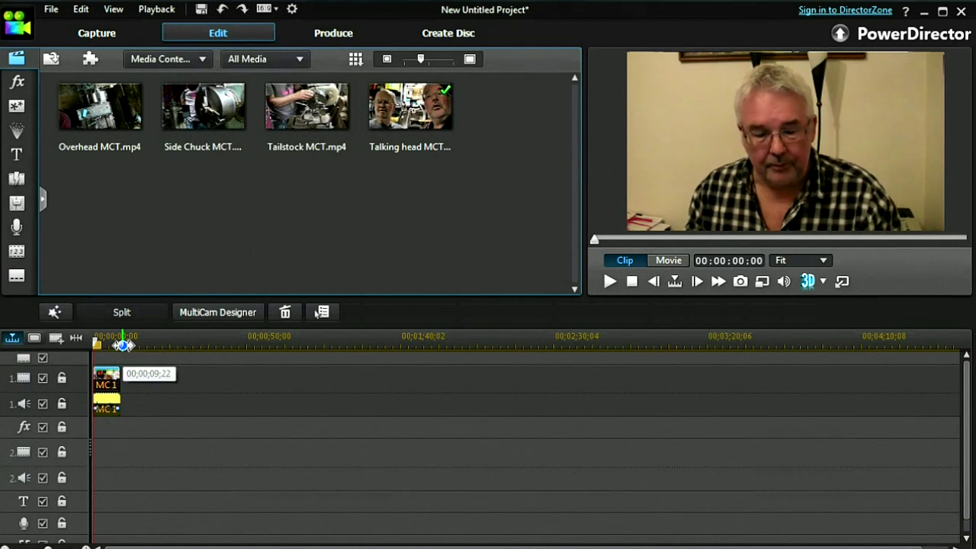
click(123, 344)
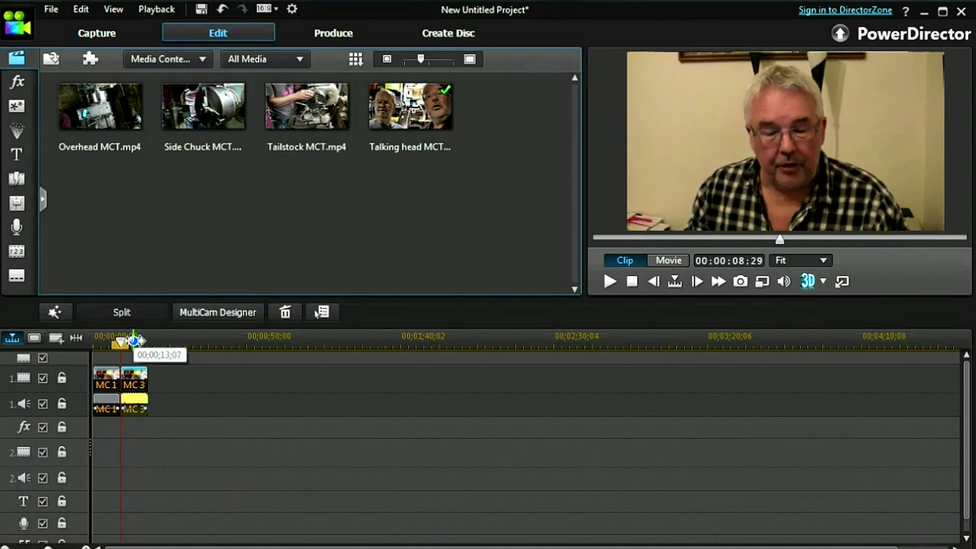
click(135, 379)
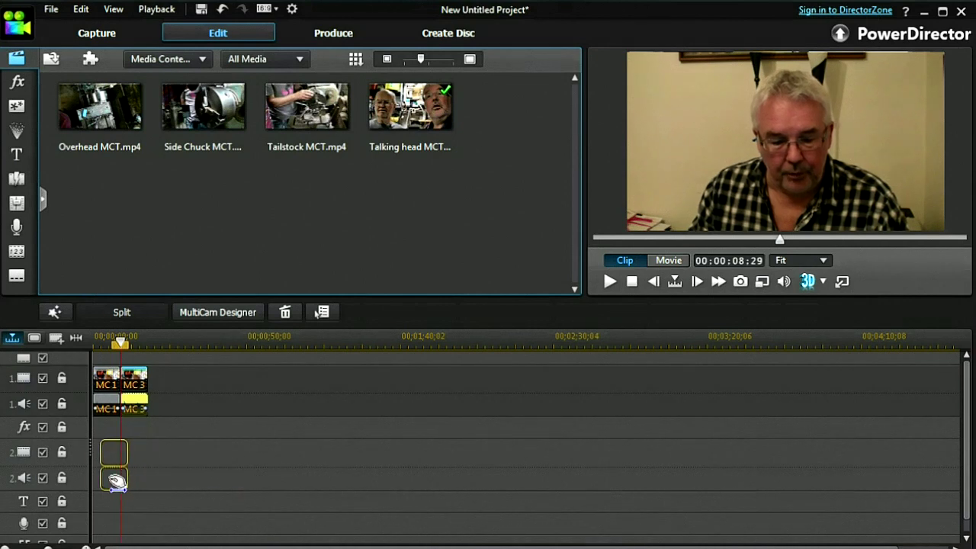
drag(141, 428, 109, 472)
drag(211, 491, 211, 491)
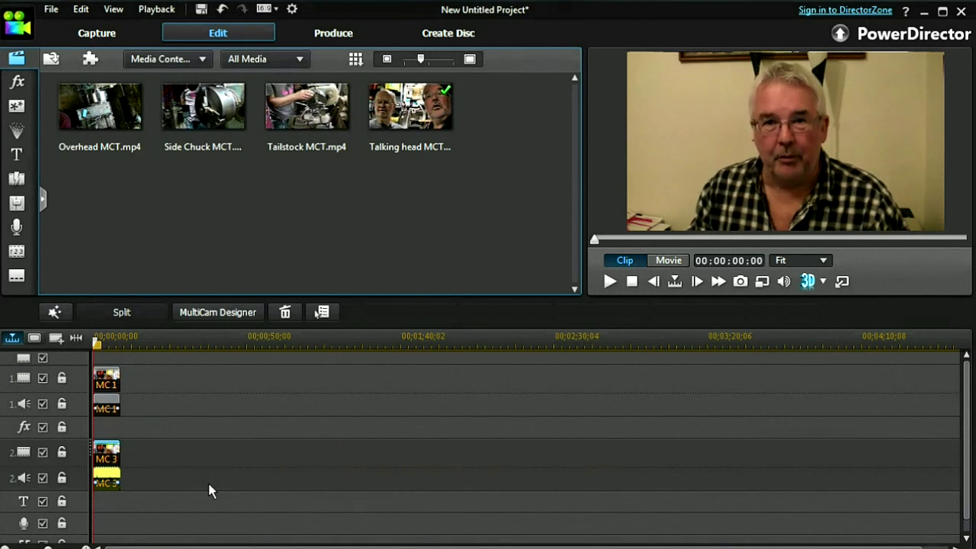
- Lock track 2's video and audio, add a third track, and reopen MC 1 in MultiCam Designer
click(62, 454)
click(62, 479)
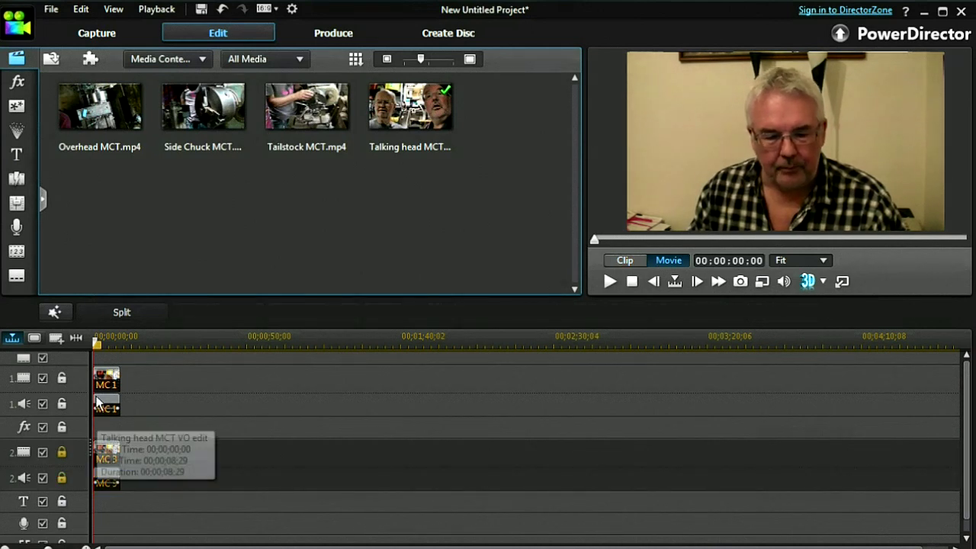
click(60, 344)
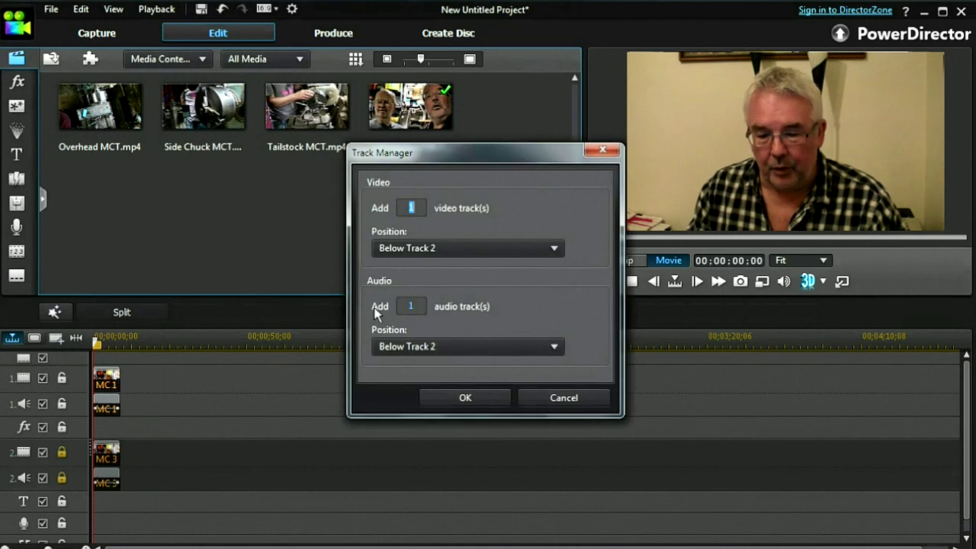
click(466, 398)
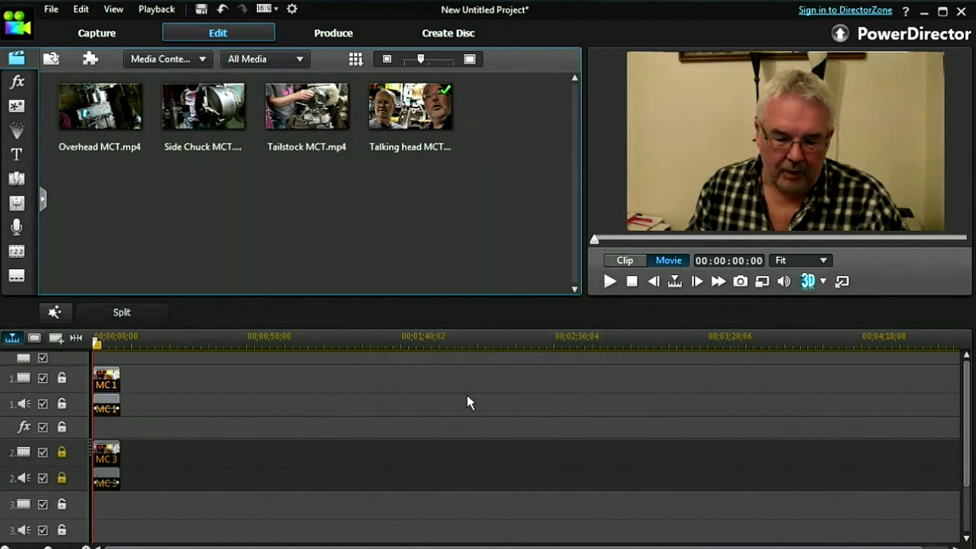
mouse_move(107, 379)
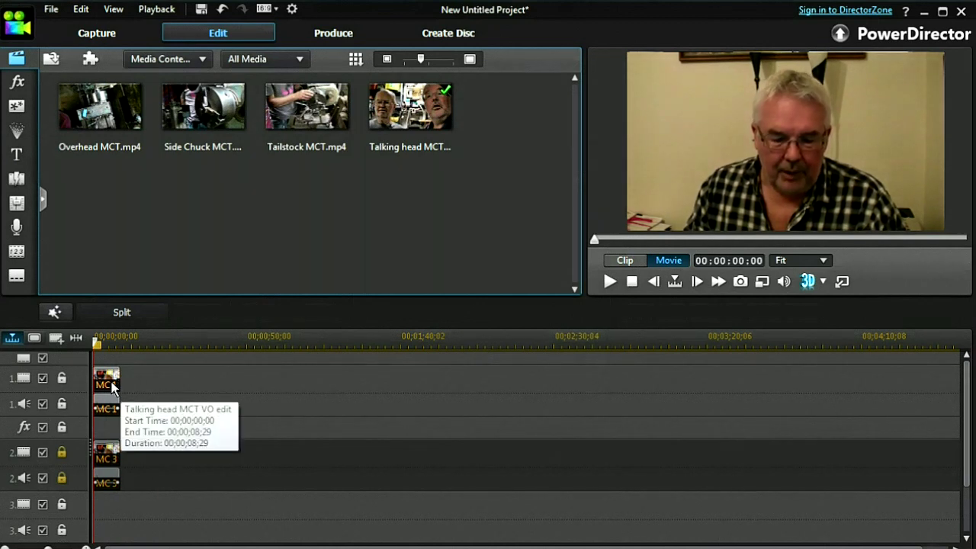
click(112, 386)
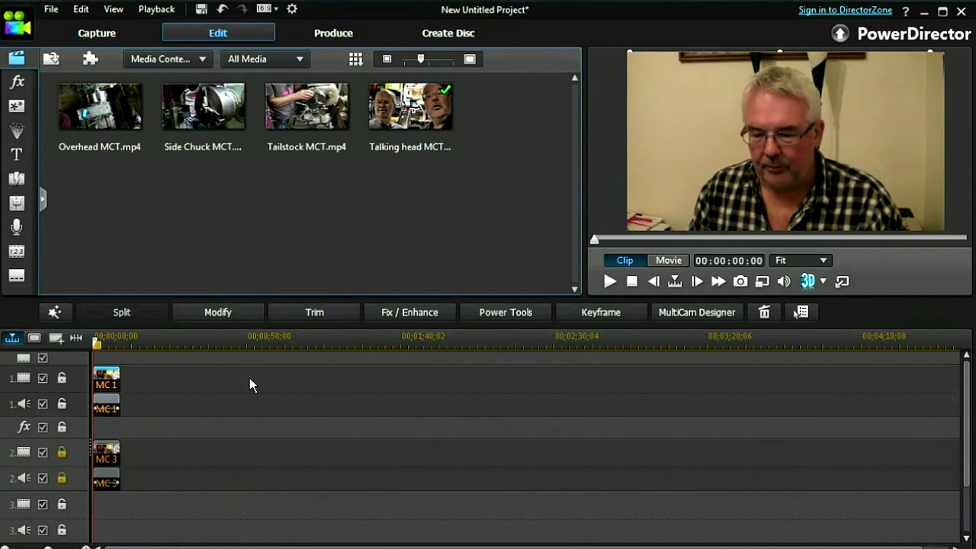
click(696, 315)
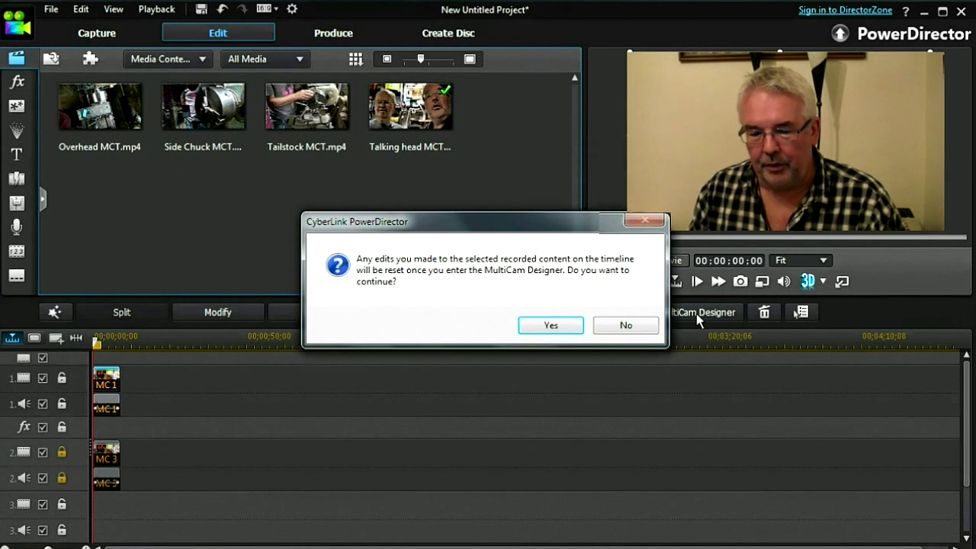
- Switch MC1's recorded snippet from Camera 4 to Camera 3
click(558, 330)
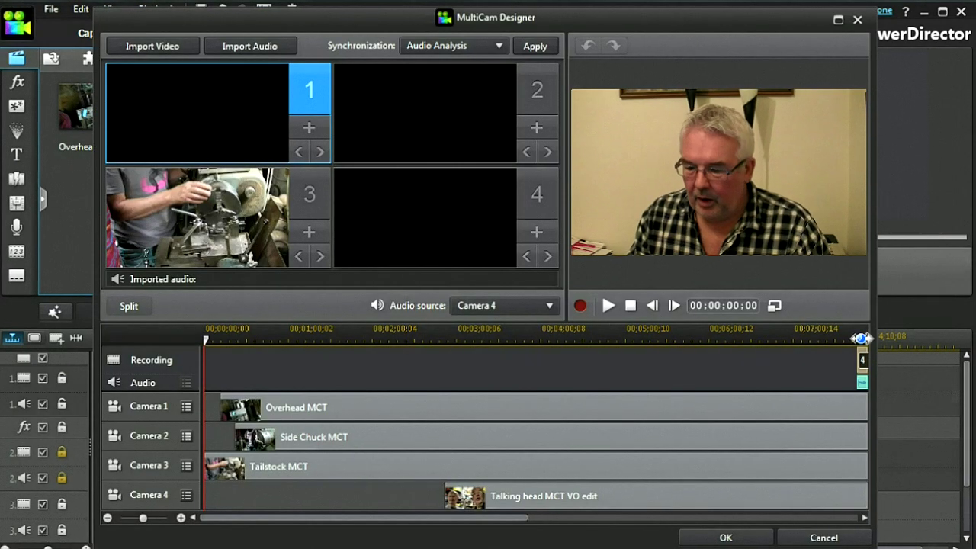
drag(806, 337, 730, 340)
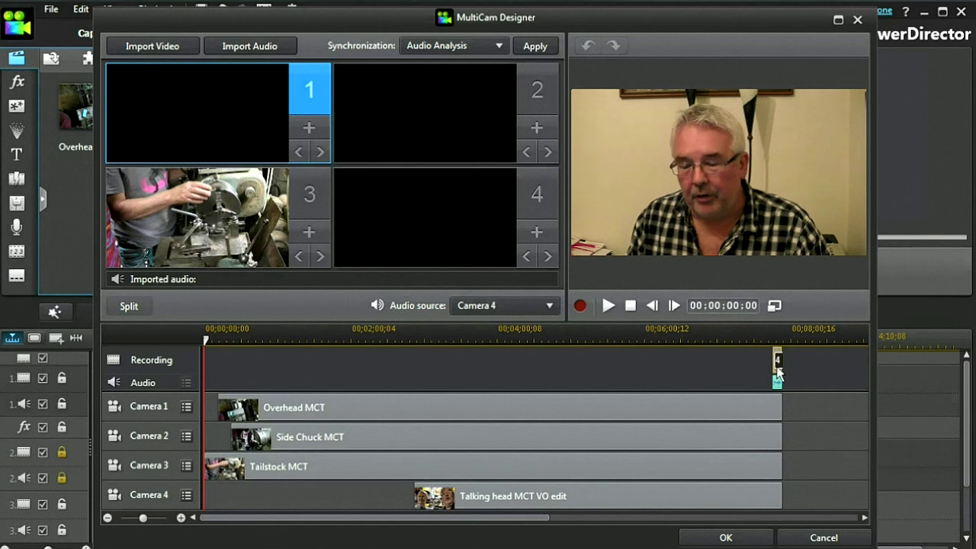
right_click(778, 372)
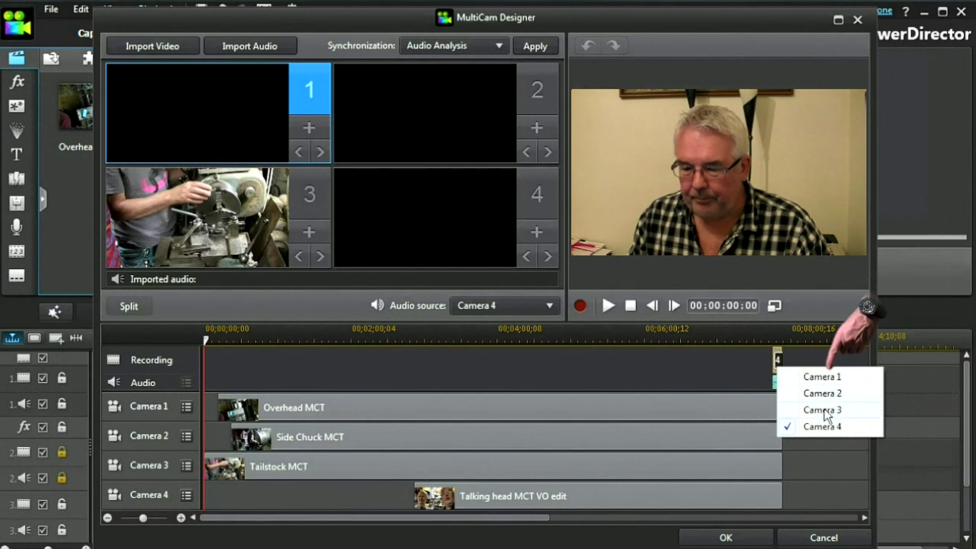
click(822, 410)
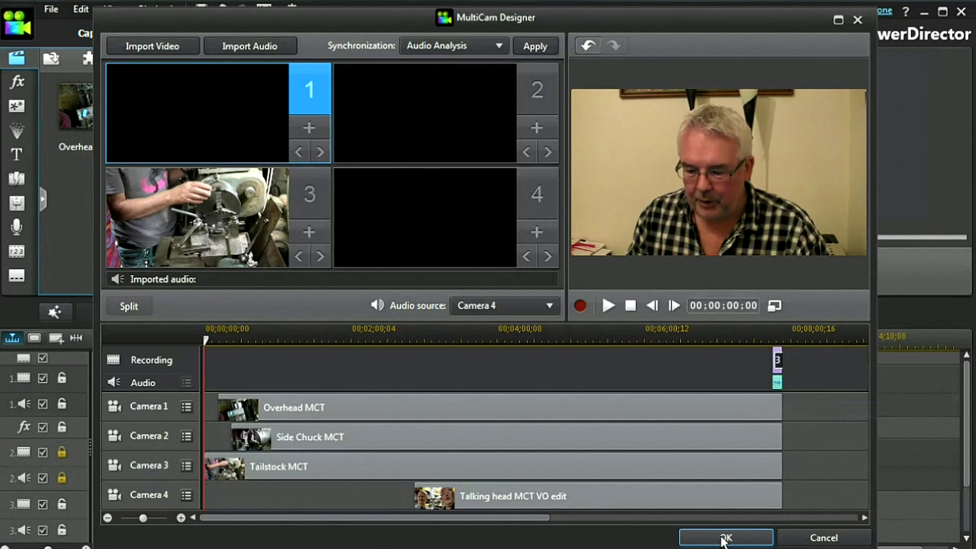
click(725, 538)
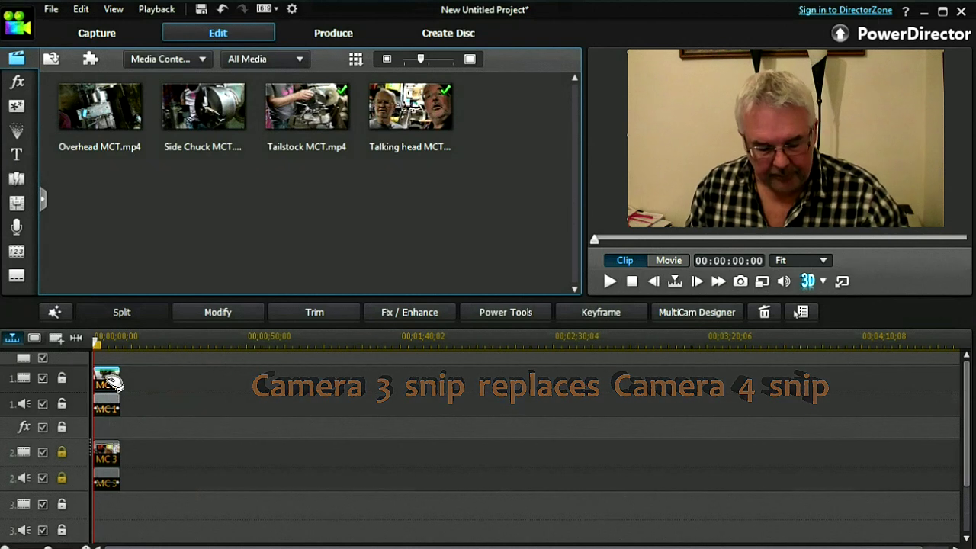
- Paste a clip copy after MC1 and move MC4 to the start of track 3
click(111, 410)
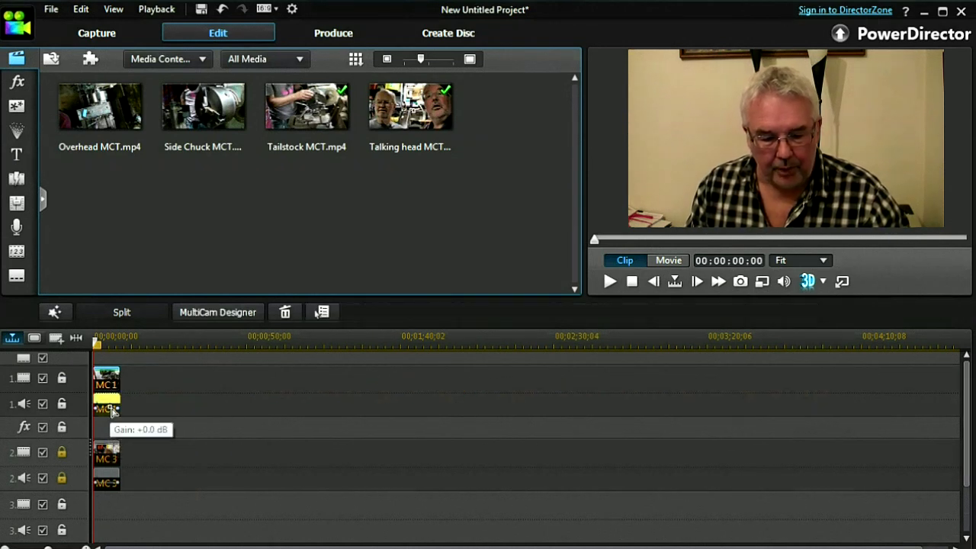
click(121, 342)
click(122, 345)
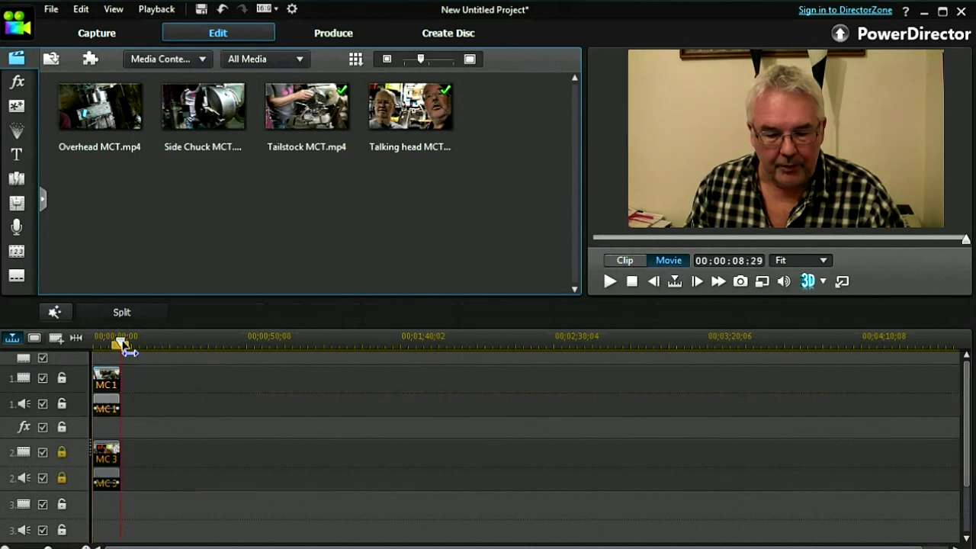
drag(135, 348, 185, 348)
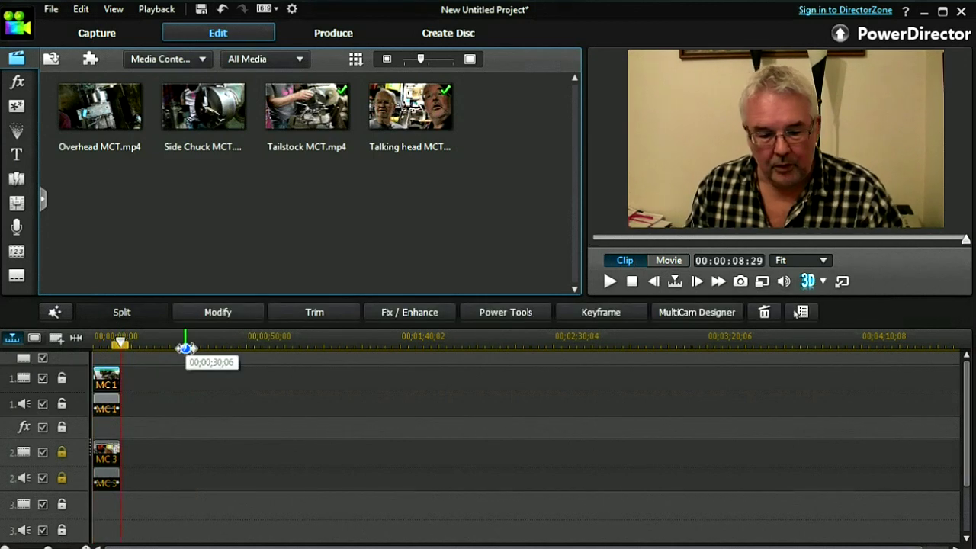
click(145, 381)
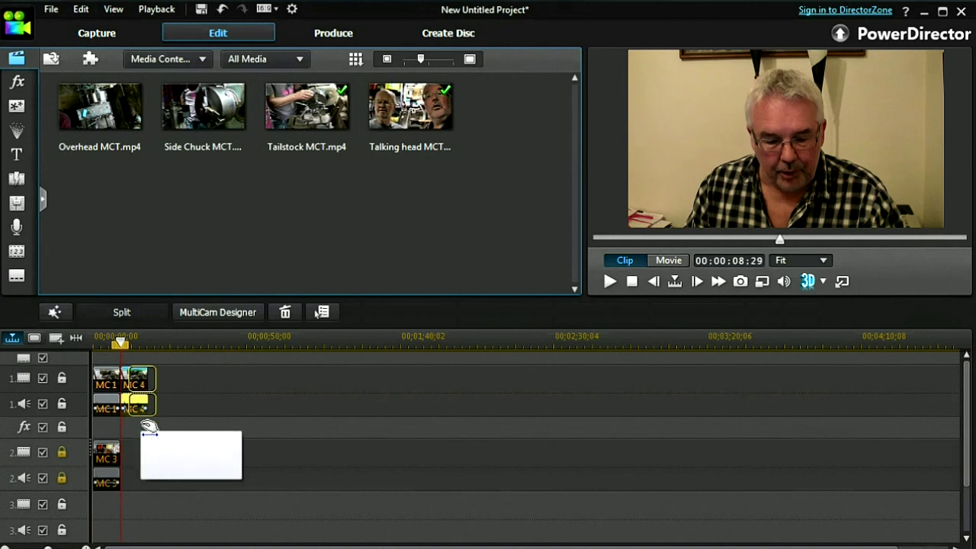
drag(148, 427, 109, 517)
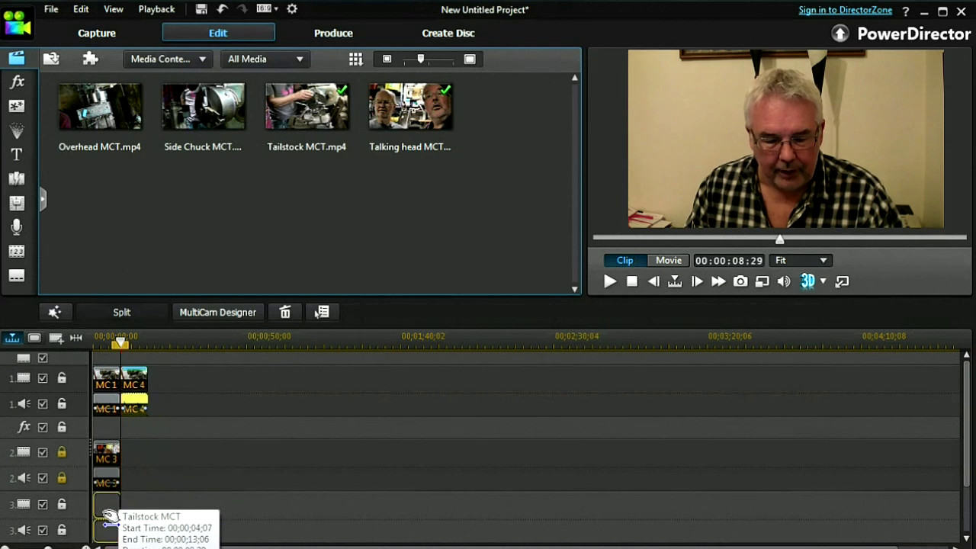
drag(109, 517, 99, 518)
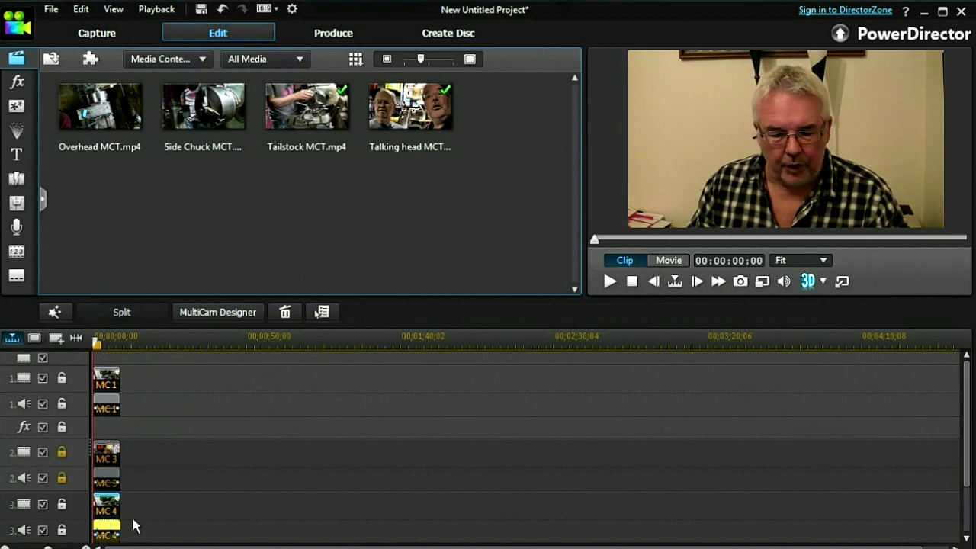
- Lock track 3 and add one more video and audio track
click(63, 530)
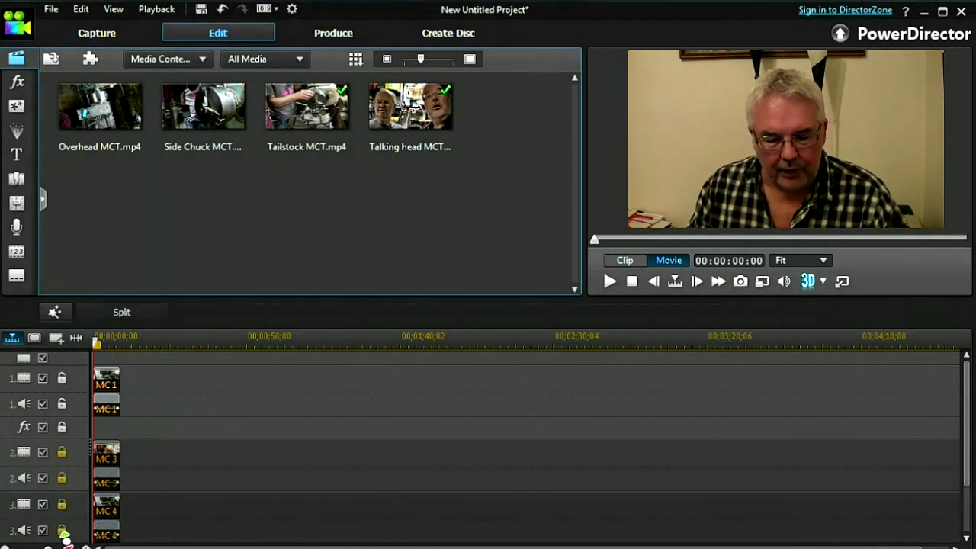
click(56, 339)
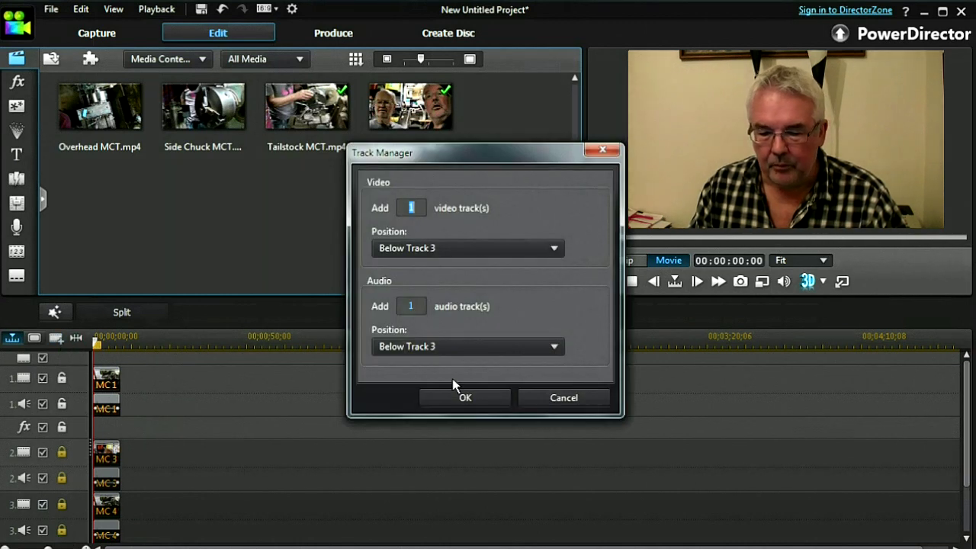
click(465, 400)
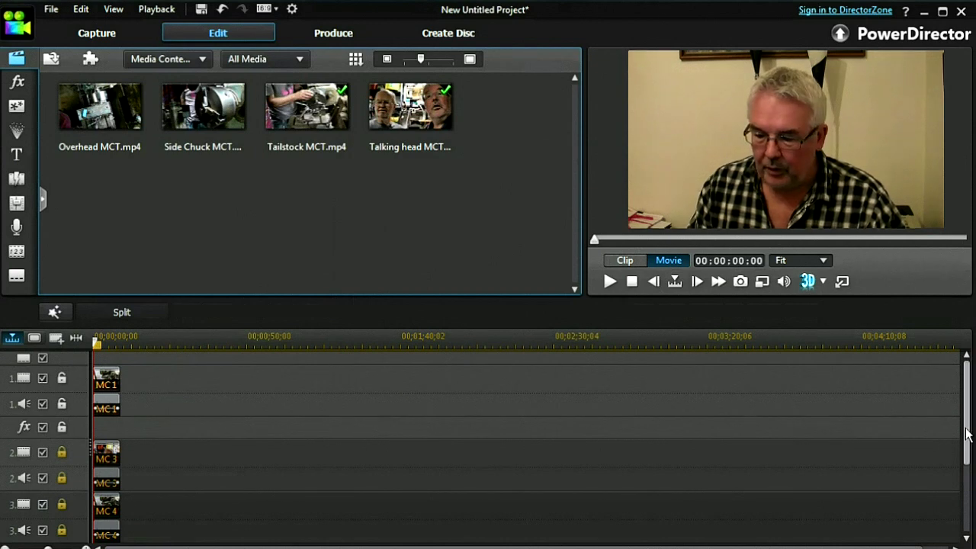
mouse_move(966, 414)
mouse_down()
mouse_move(962, 473)
mouse_move(964, 371)
mouse_up()
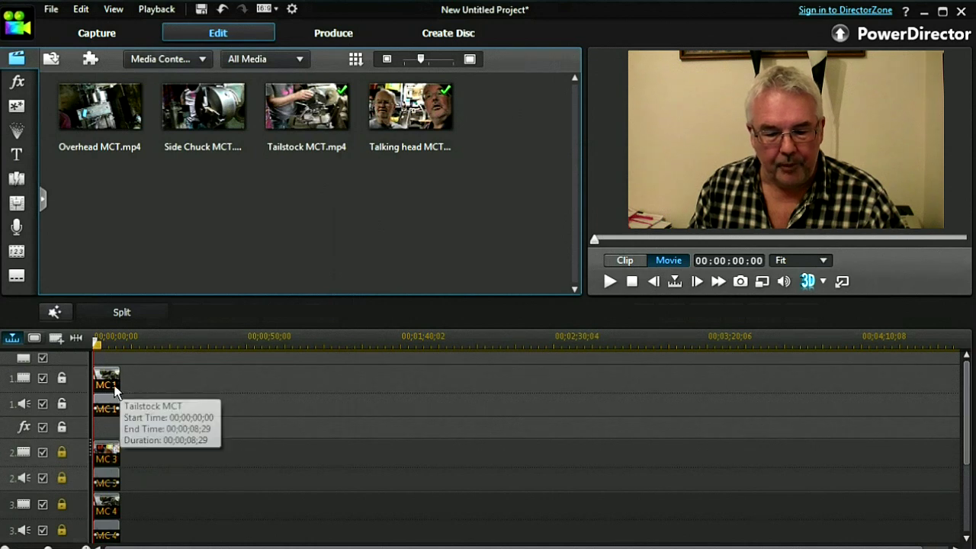
click(114, 384)
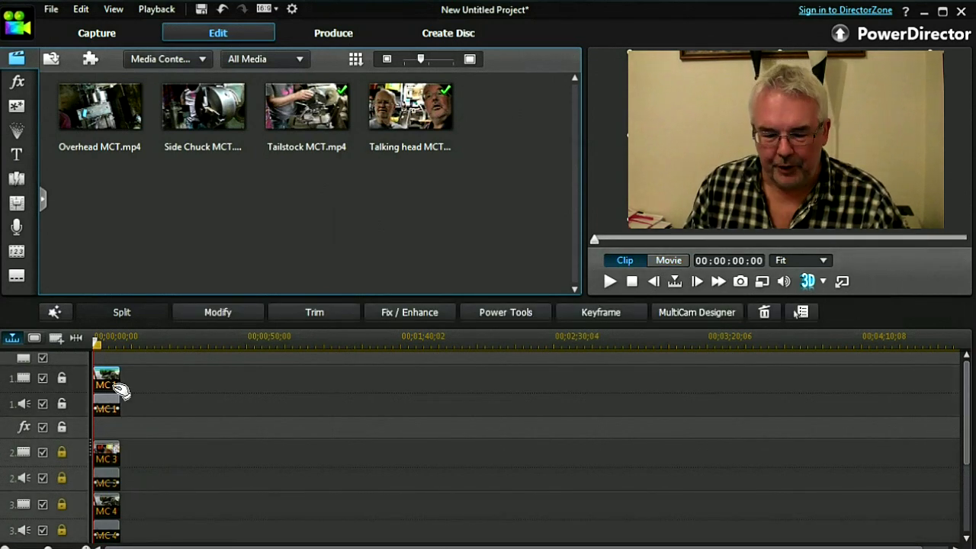
- Change MC1's recorded snippet to Camera 2 in MultiCam Designer
click(697, 312)
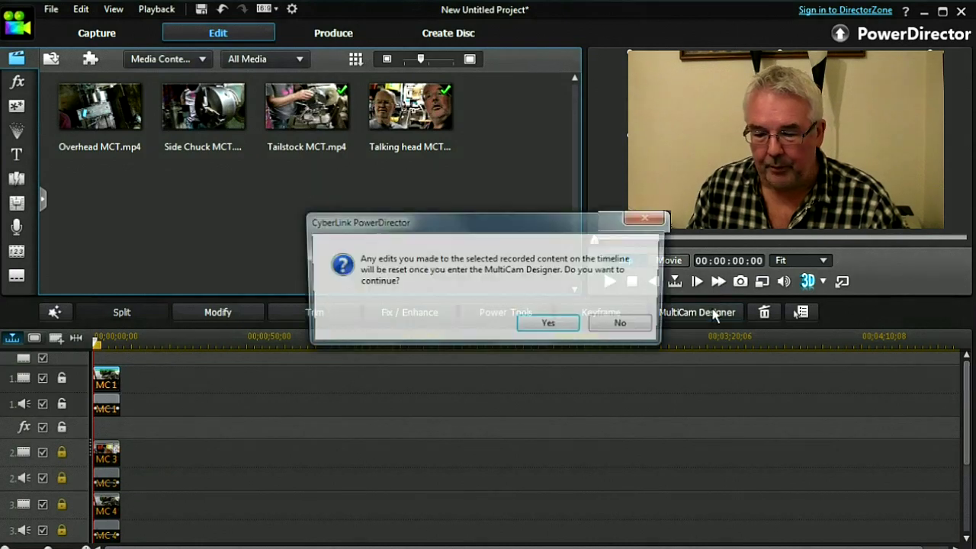
click(562, 330)
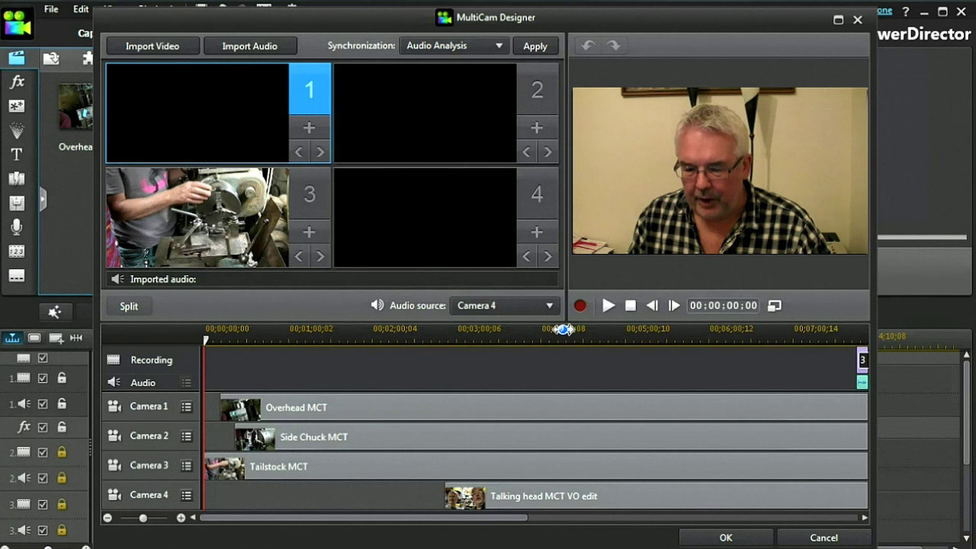
scroll(762, 339, down, 1)
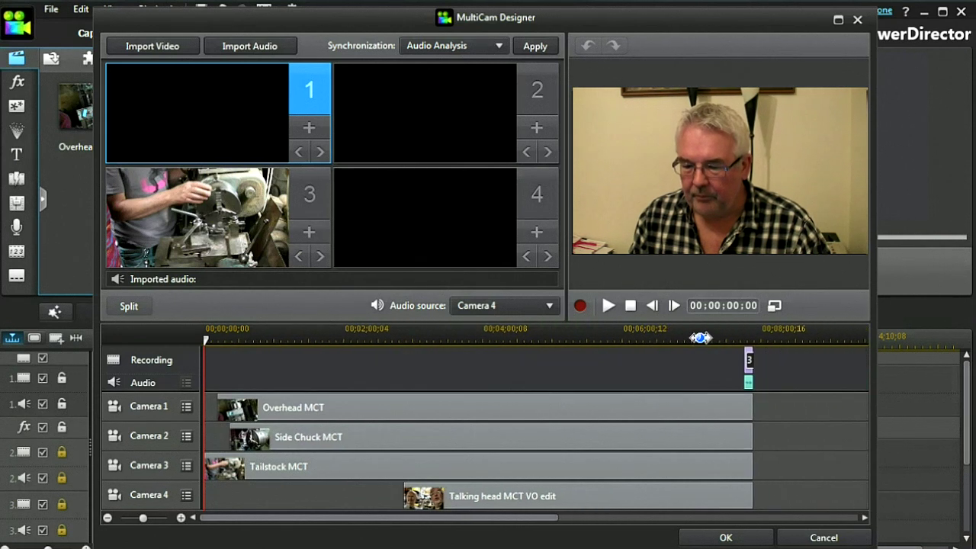
right_click(748, 366)
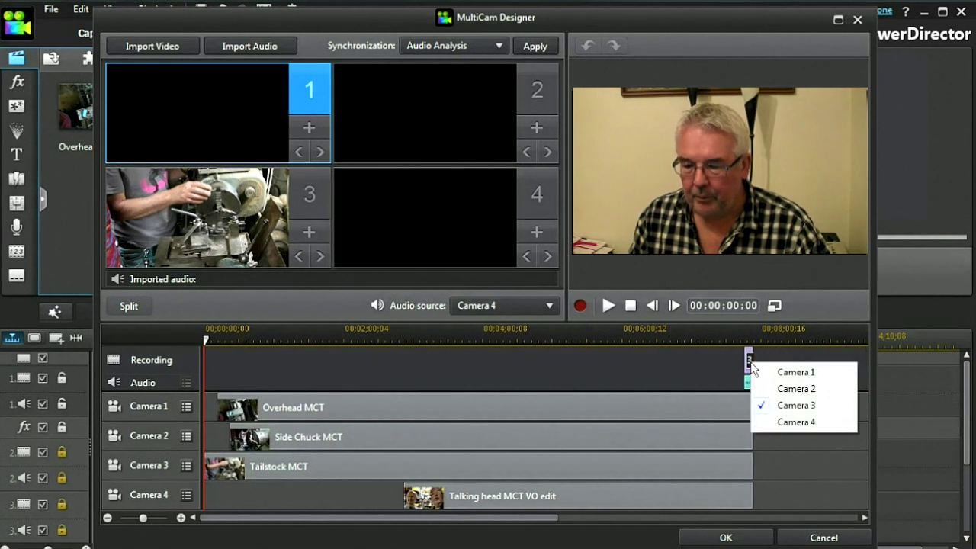
click(784, 390)
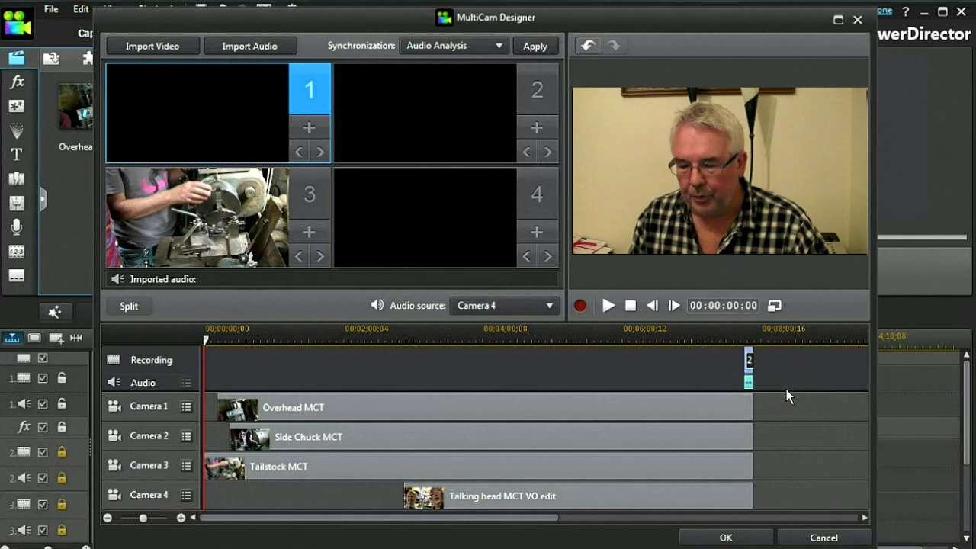
click(725, 538)
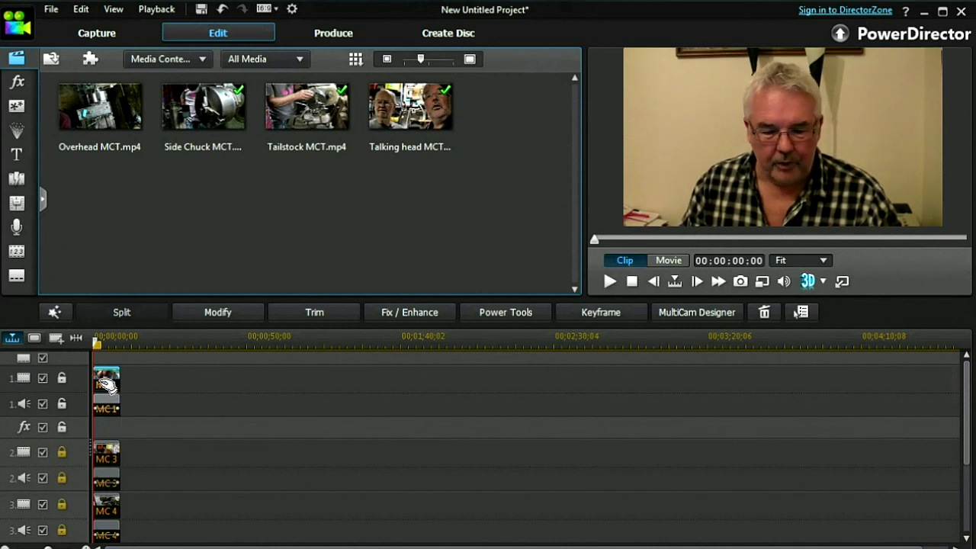
- Paste a copy after MC1 as MC5 and move it to the start of track 4
click(112, 409)
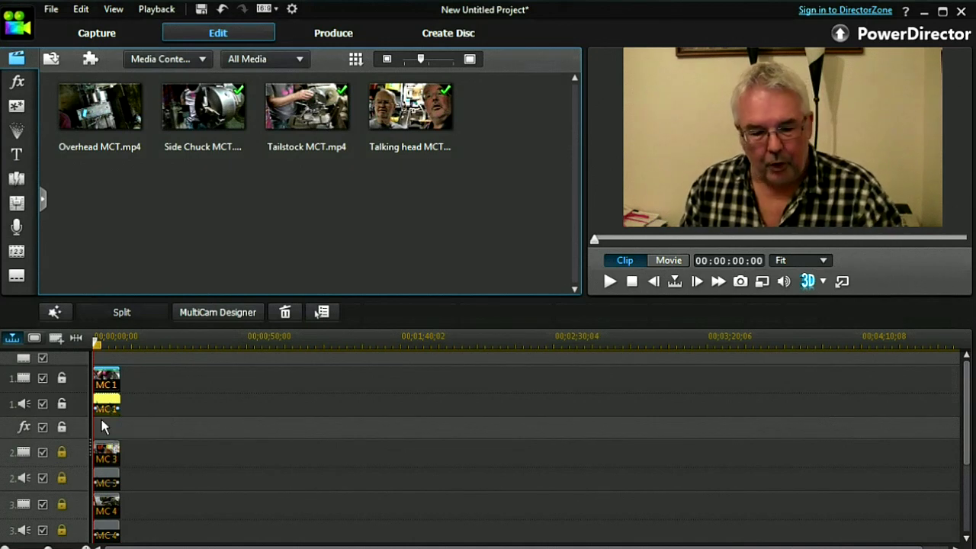
drag(119, 342, 121, 343)
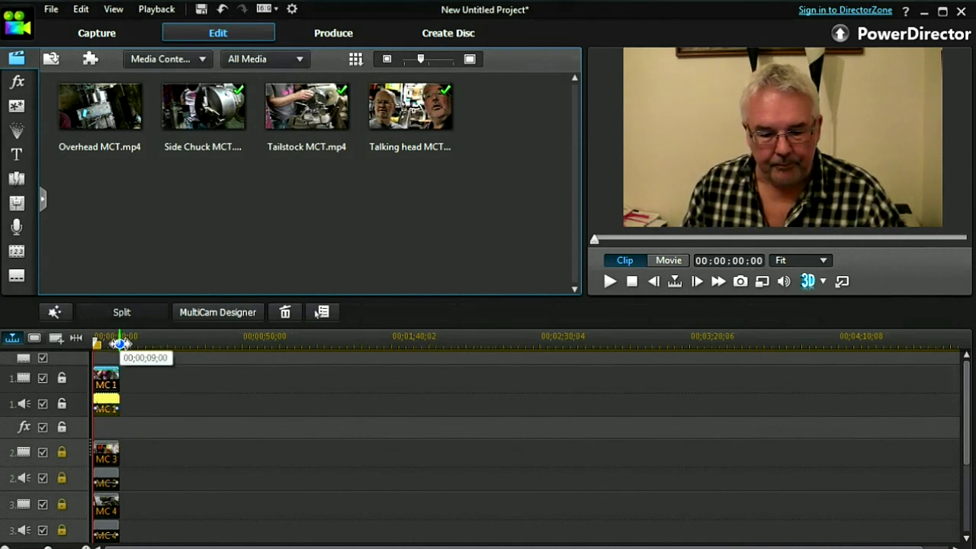
click(120, 343)
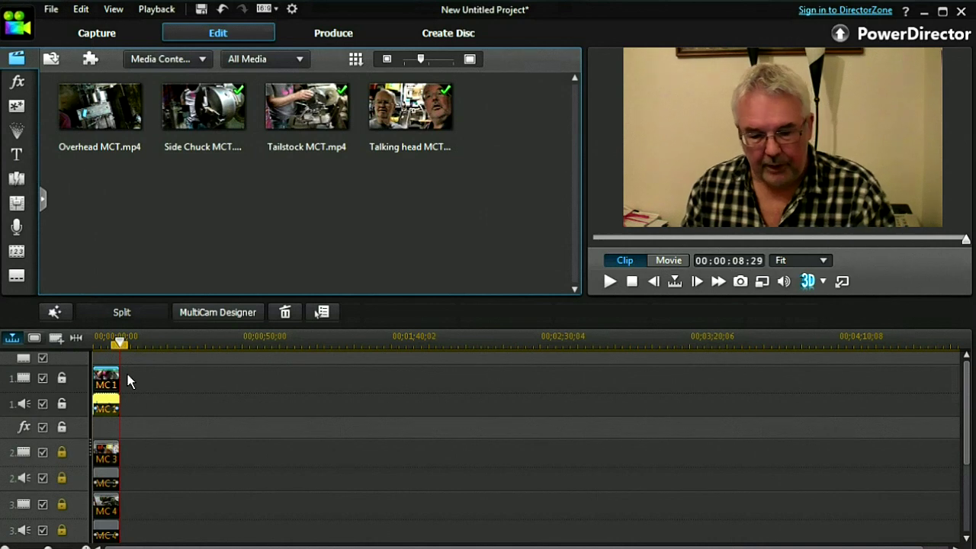
key(ctrl+v)
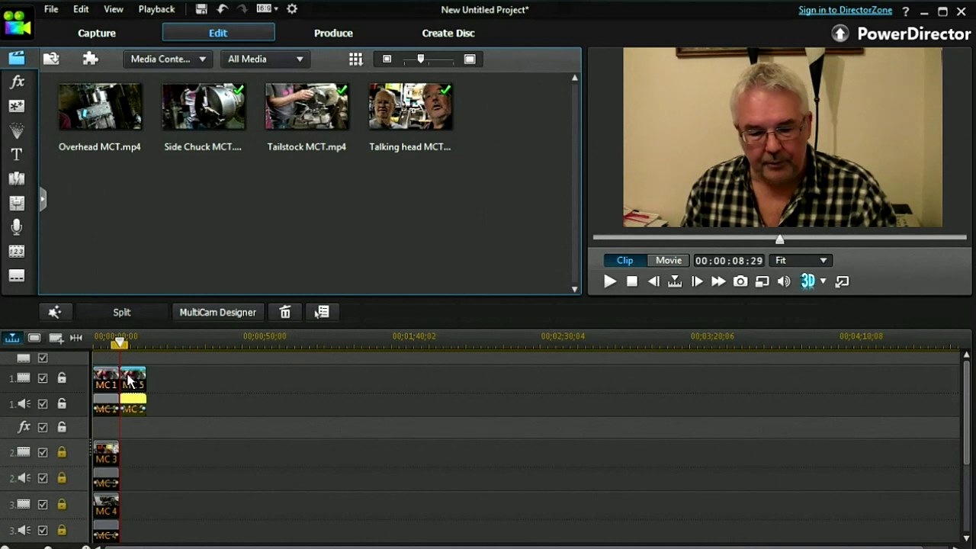
scroll(140, 511, down, 3)
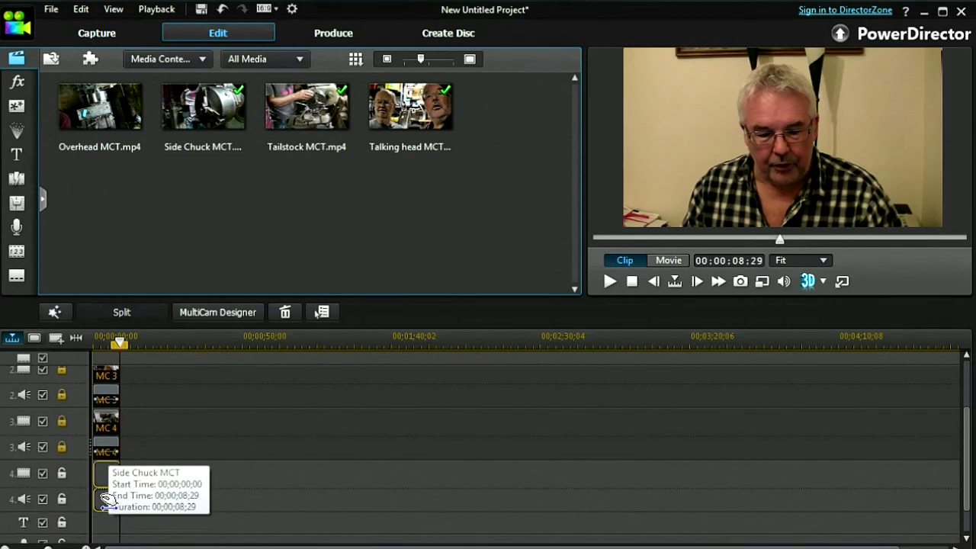
key(Home)
drag(103, 500, 107, 500)
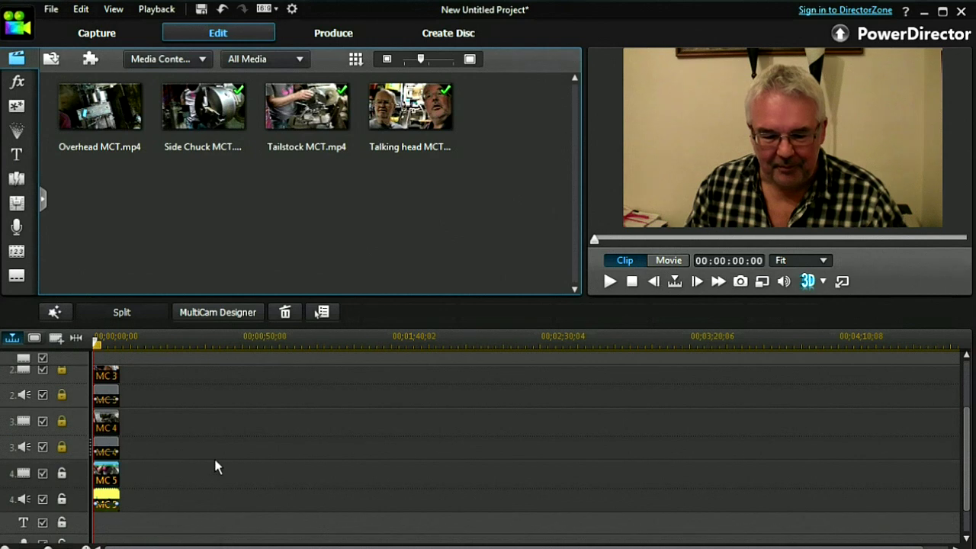
scroll(216, 464, up, 3)
click(112, 383)
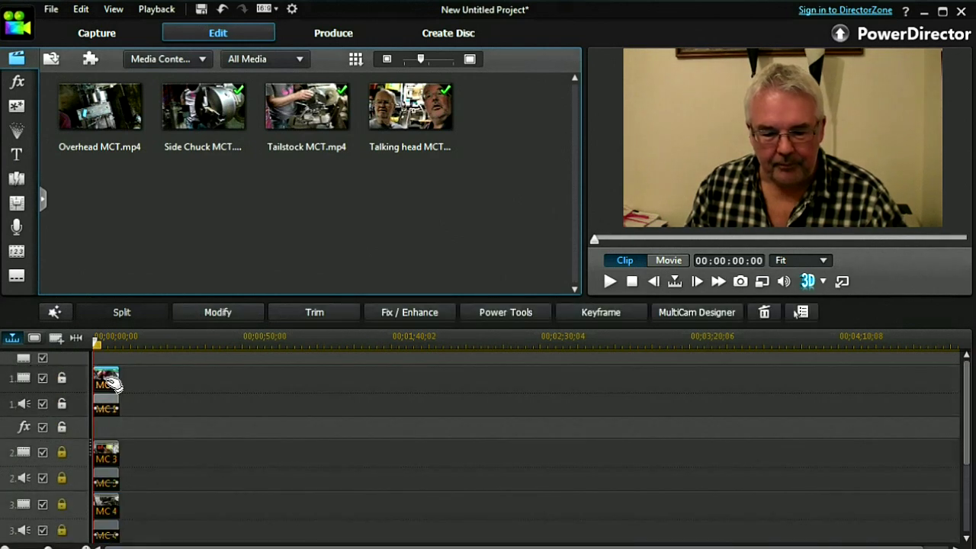
click(669, 312)
- Switch MC1's recorded snippet to Camera 1, the Overhead MCT view
click(551, 326)
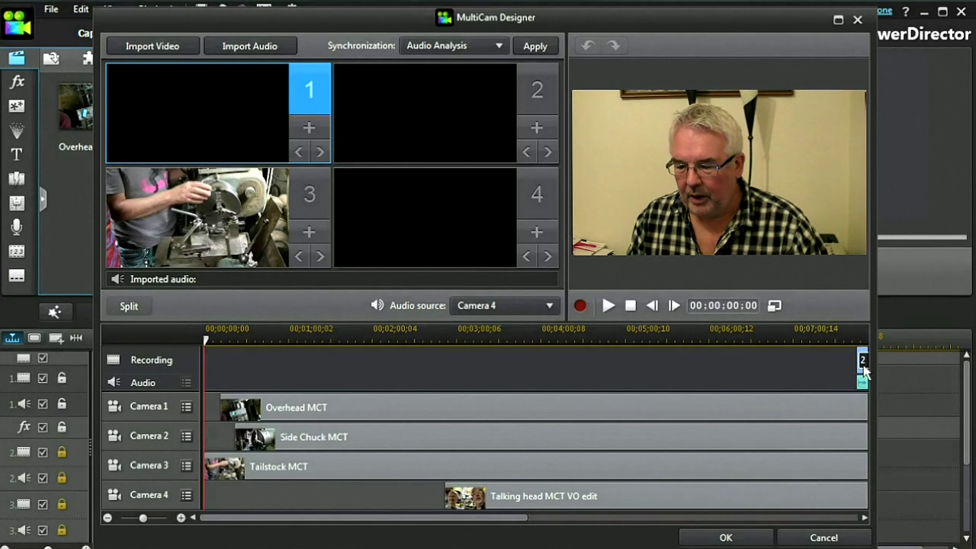
click(862, 366)
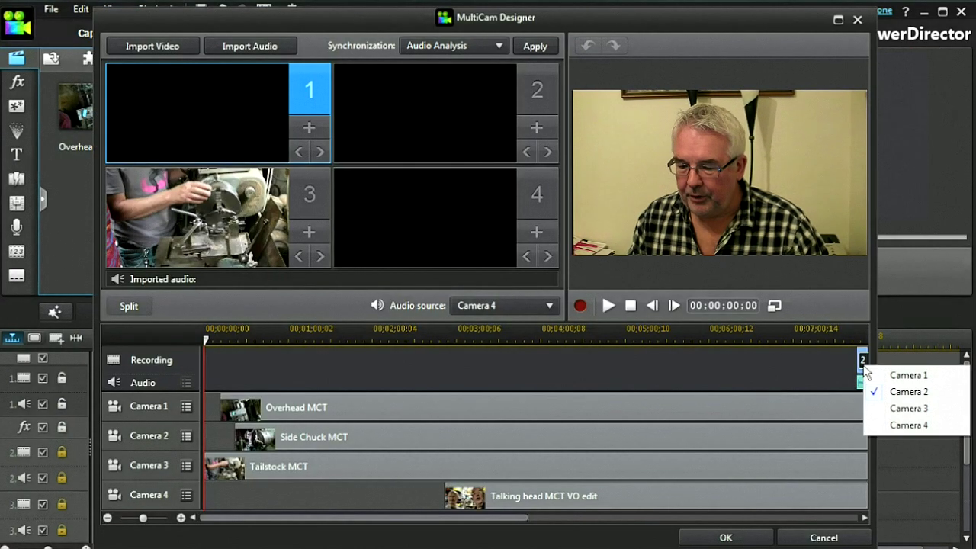
click(905, 378)
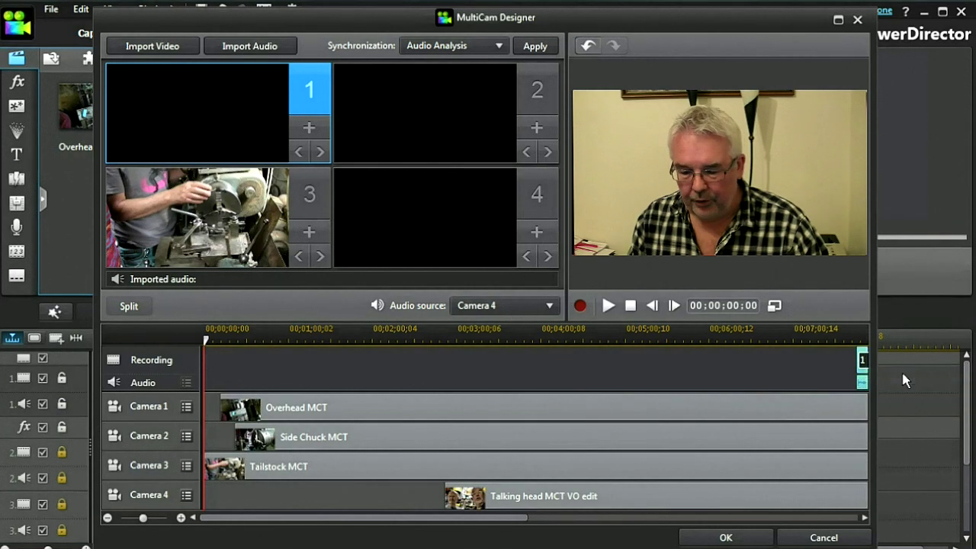
click(726, 537)
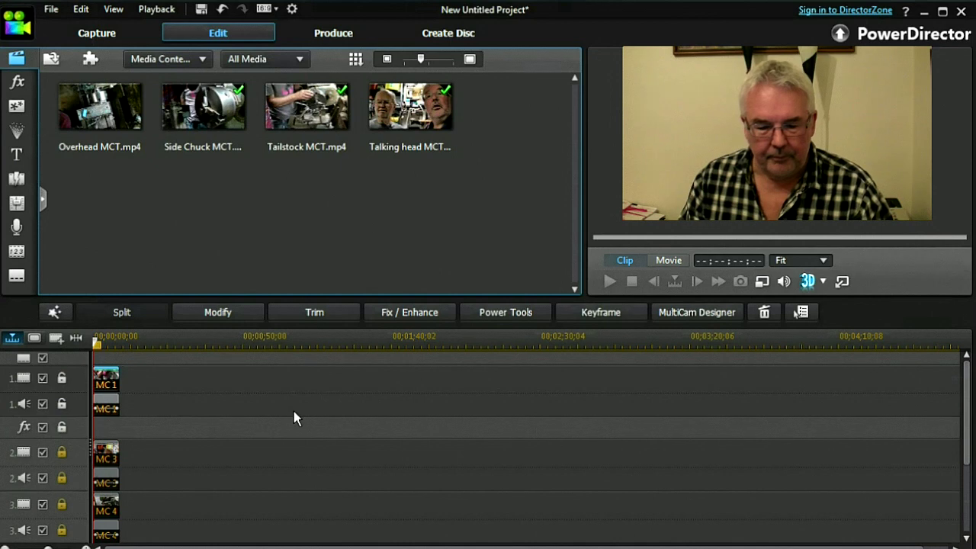
click(56, 339)
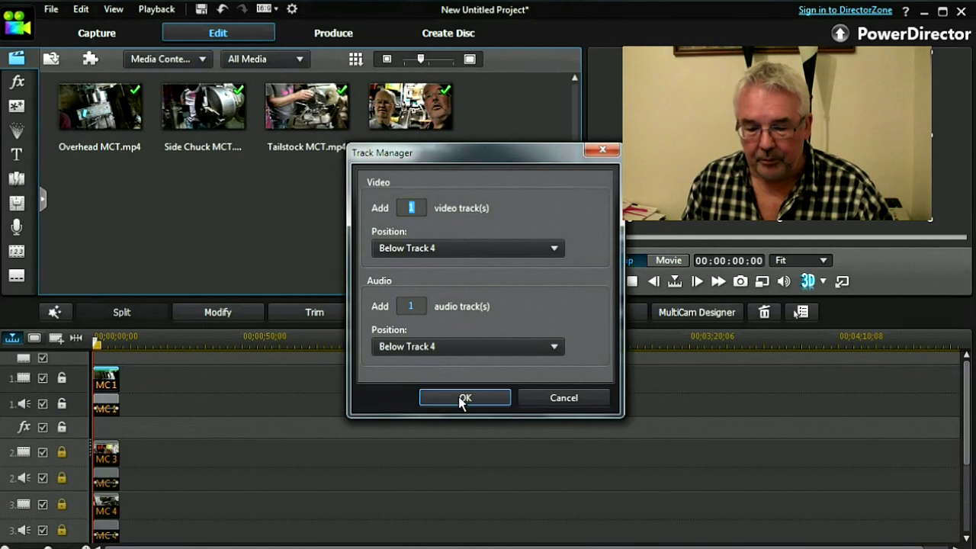
- Add a new track 5, paste the Overhead MCT clip (MC6) at its start, and return the playhead home
click(461, 399)
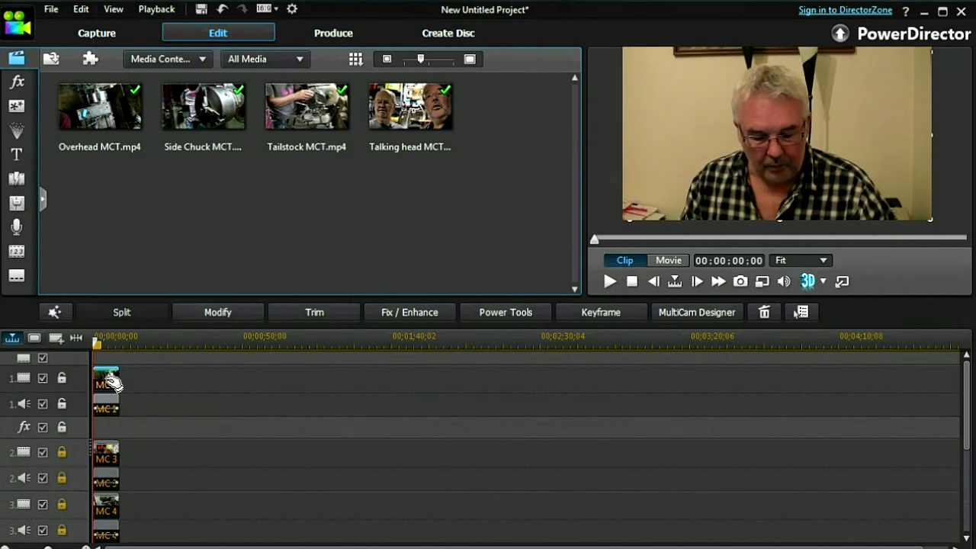
click(108, 407)
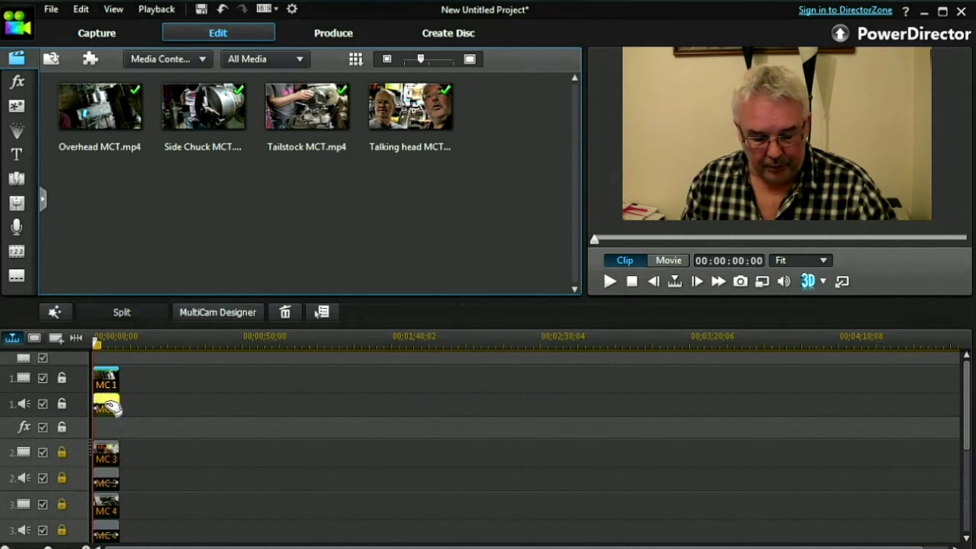
click(119, 343)
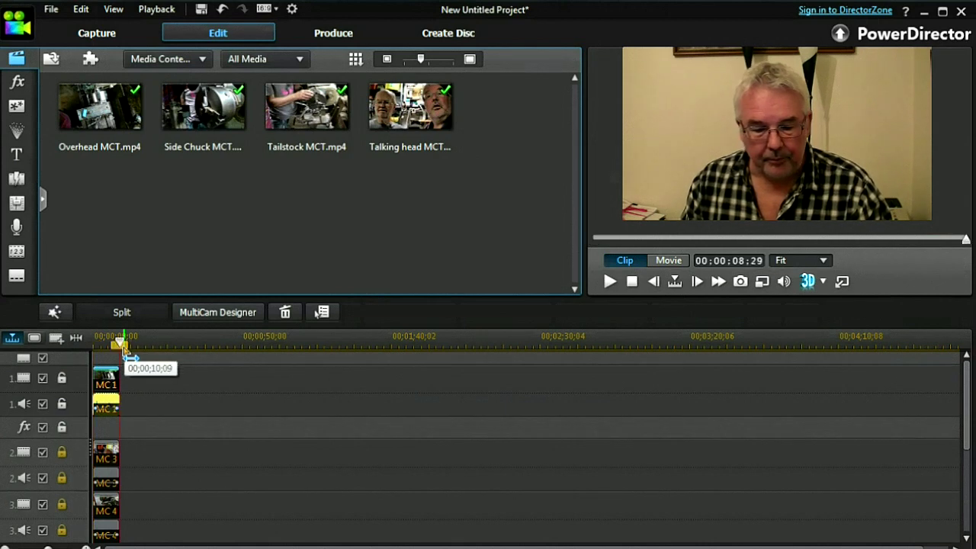
key(ctrl+v)
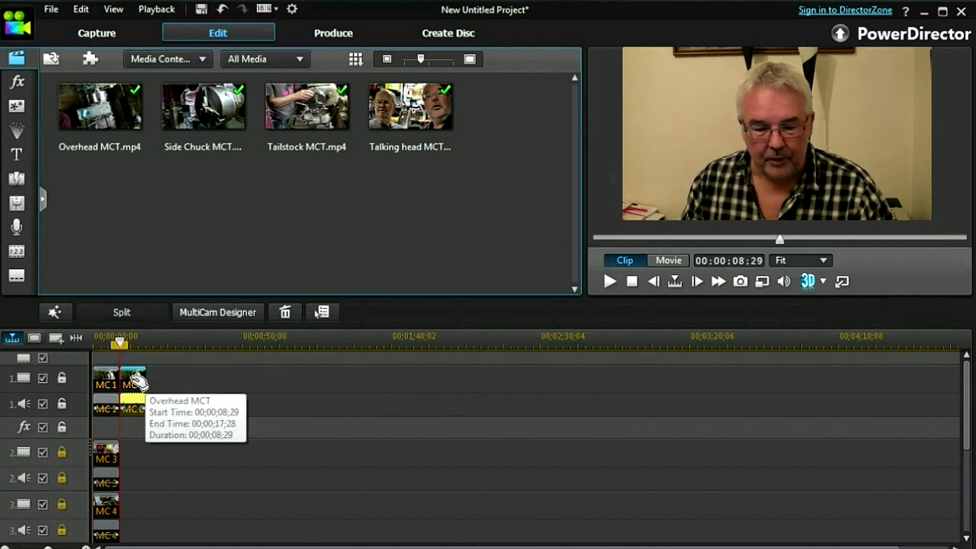
scroll(126, 537, down, 2)
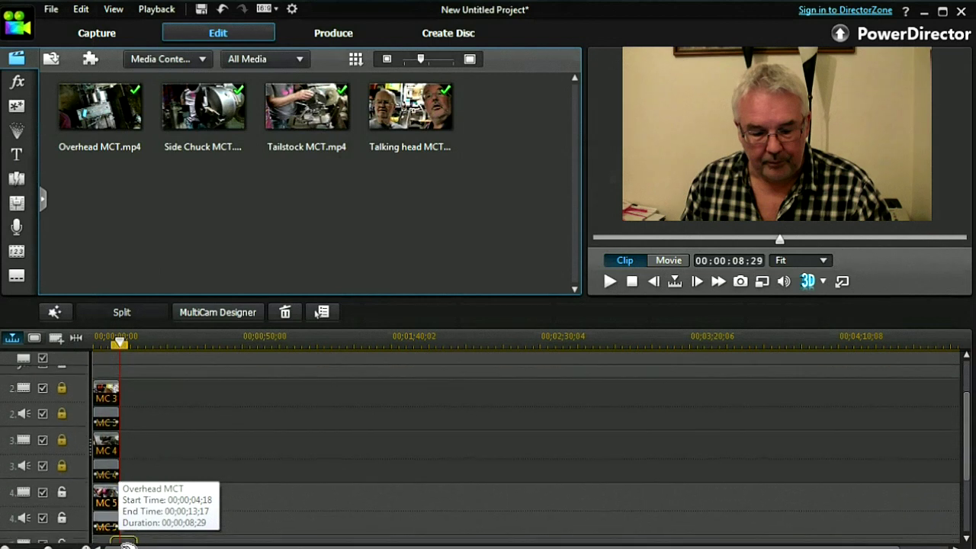
scroll(122, 533, down, 3)
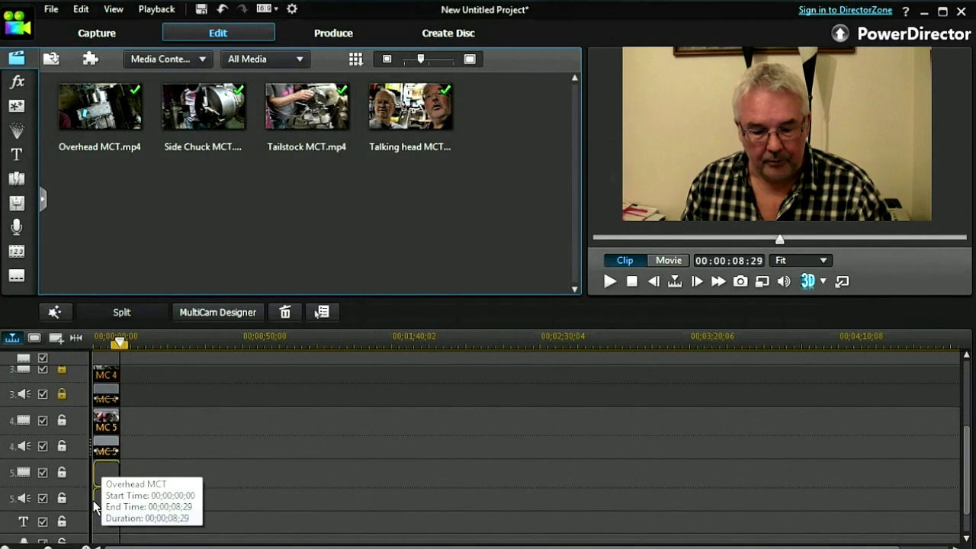
key(Home)
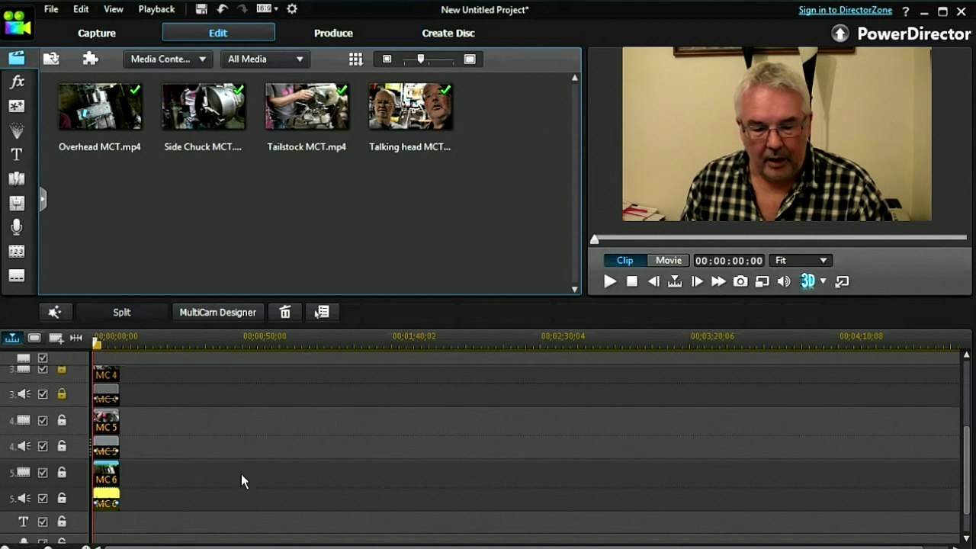
scroll(241, 475, up, 3)
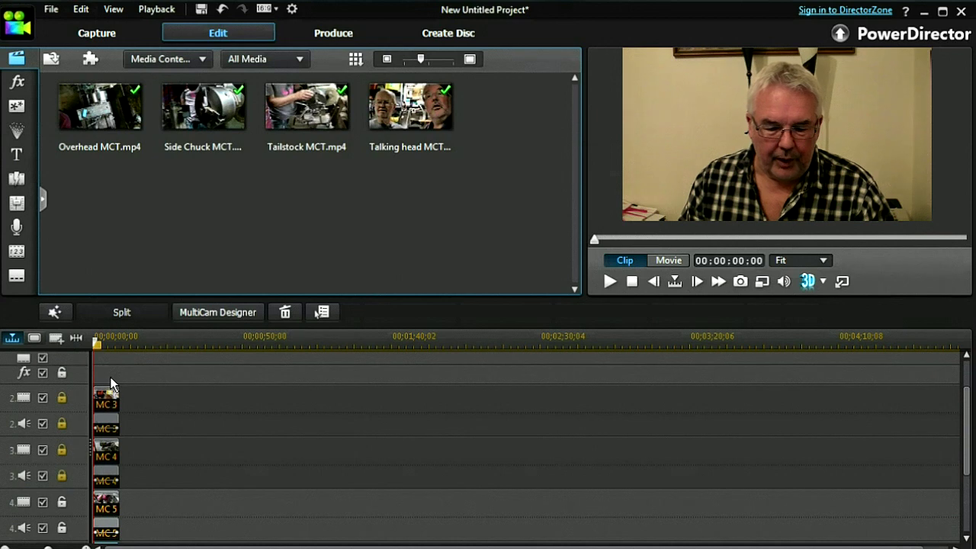
- Unlock the video and audio of tracks 2 and 3
click(61, 397)
click(62, 449)
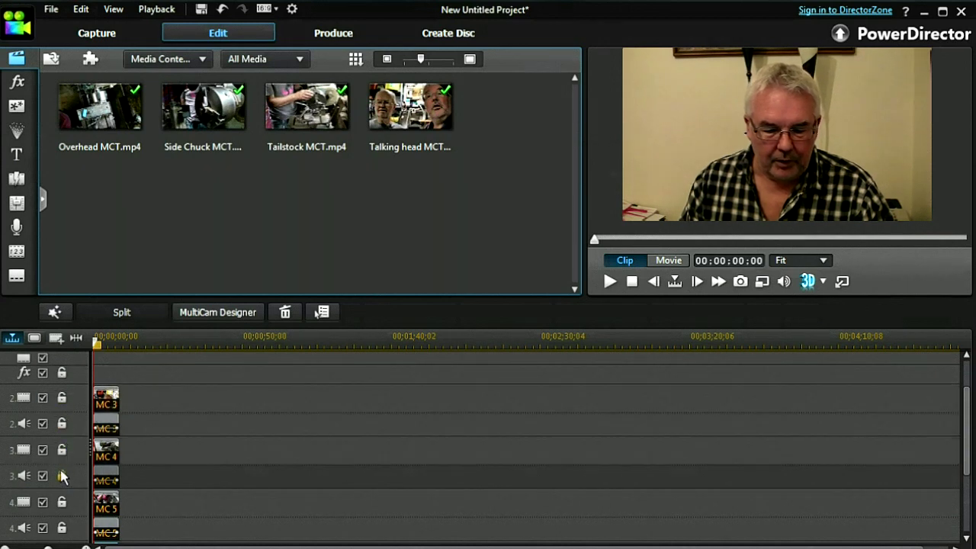
click(61, 476)
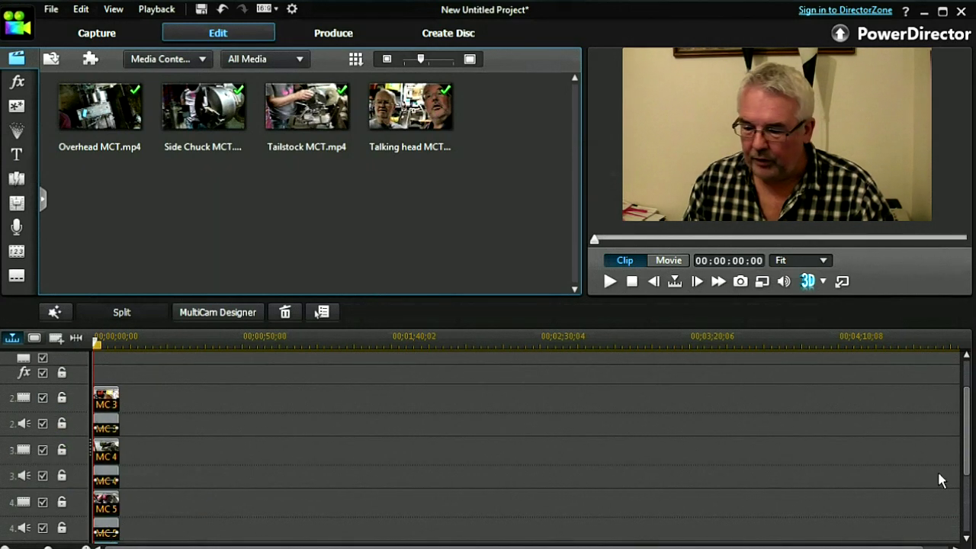
- Enlarge the timeline area and shrink the preview so MC1 and tracks 2–5 show
drag(965, 465, 968, 495)
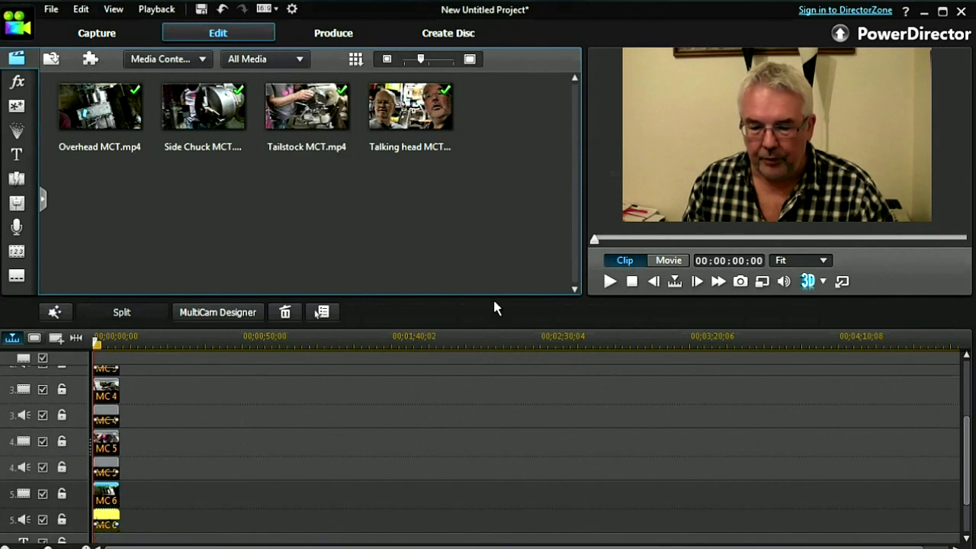
drag(492, 302, 494, 237)
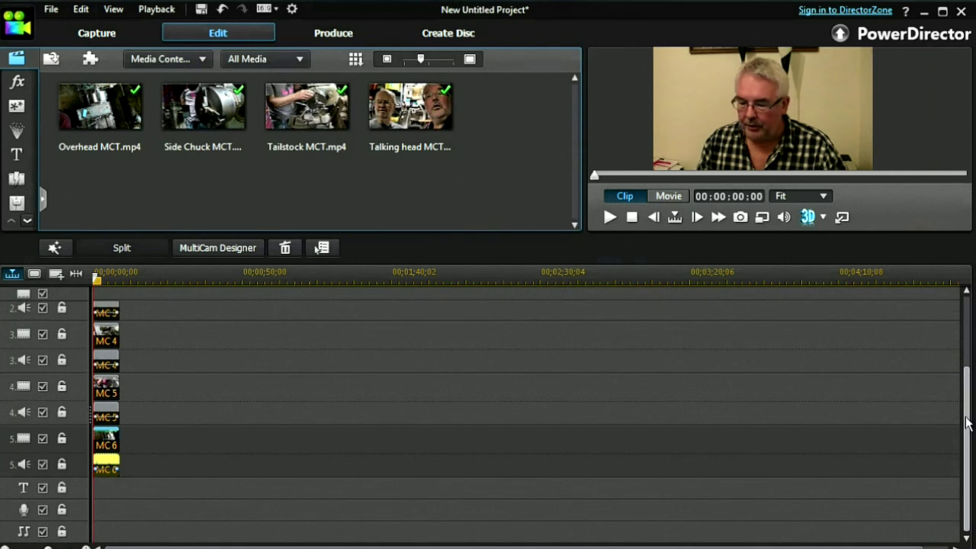
drag(966, 422, 965, 381)
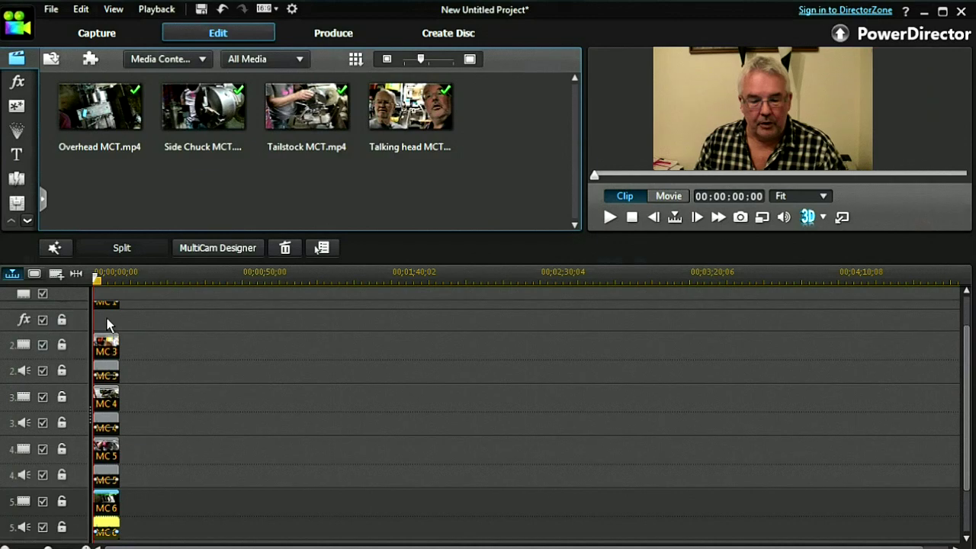
- Select all camera clips on tracks 2–5 and move them later along the timeline
drag(107, 325, 170, 492)
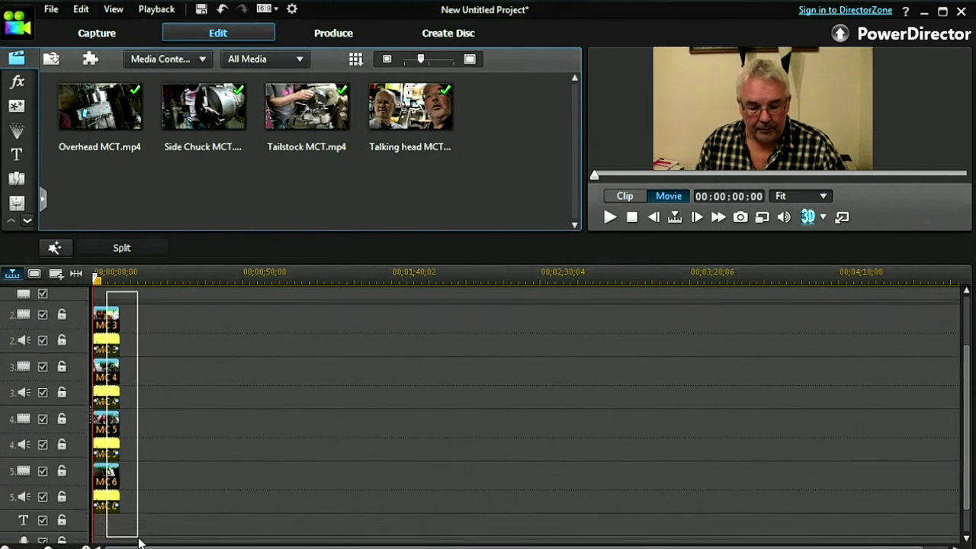
drag(171, 492, 188, 504)
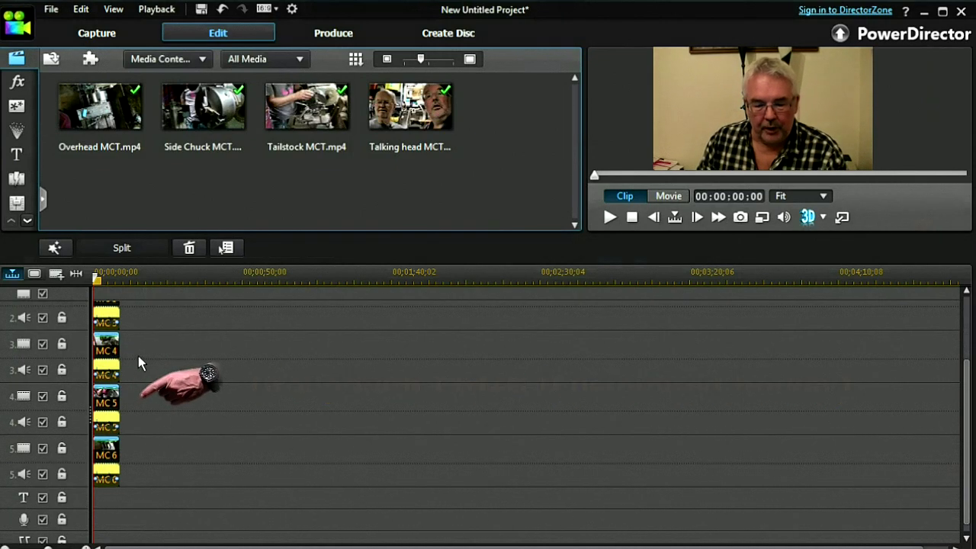
drag(116, 364, 300, 372)
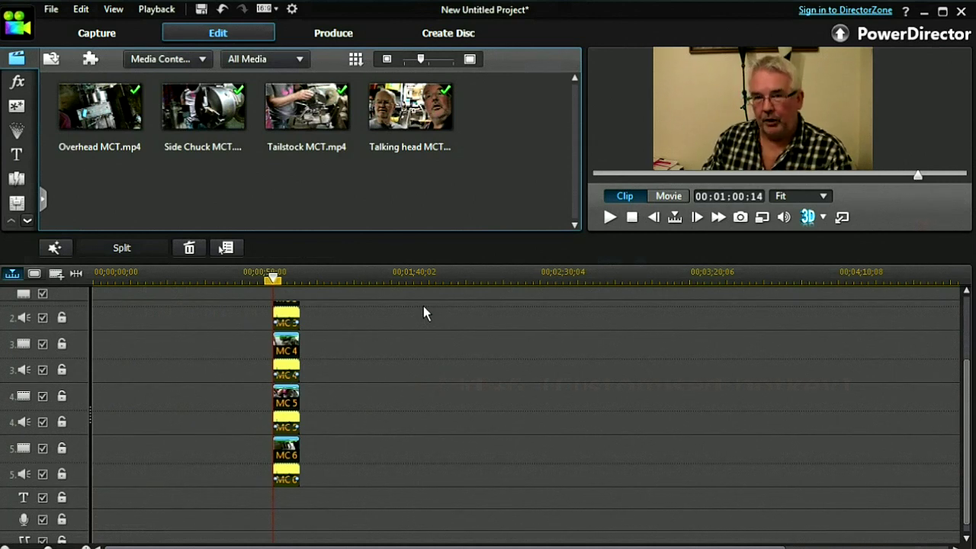
- Move the clip stack to about 00;12;55 and start stretching their starts back toward 08:01
mouse_move(488, 277)
mouse_down()
mouse_move(267, 279)
mouse_move(193, 335)
mouse_move(631, 361)
mouse_up()
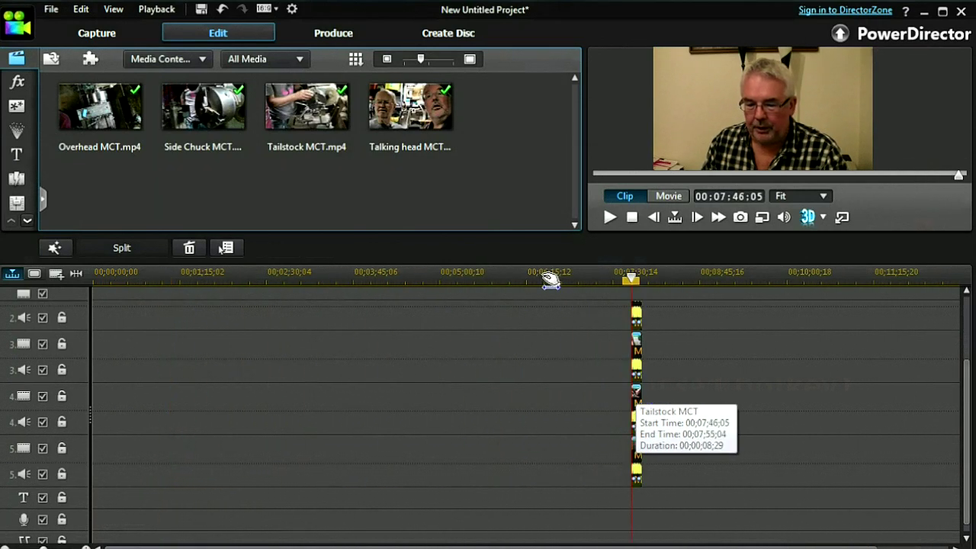
drag(550, 280, 388, 276)
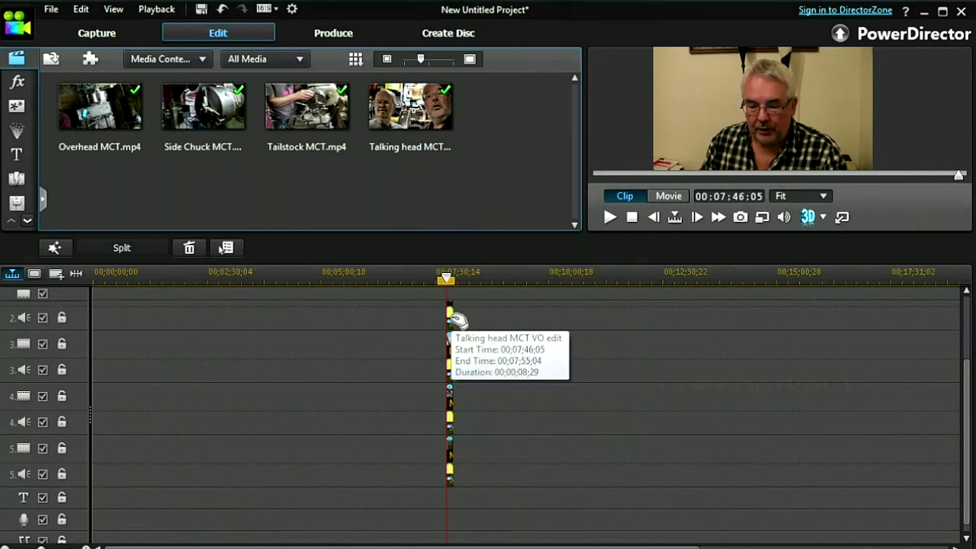
drag(456, 319, 691, 329)
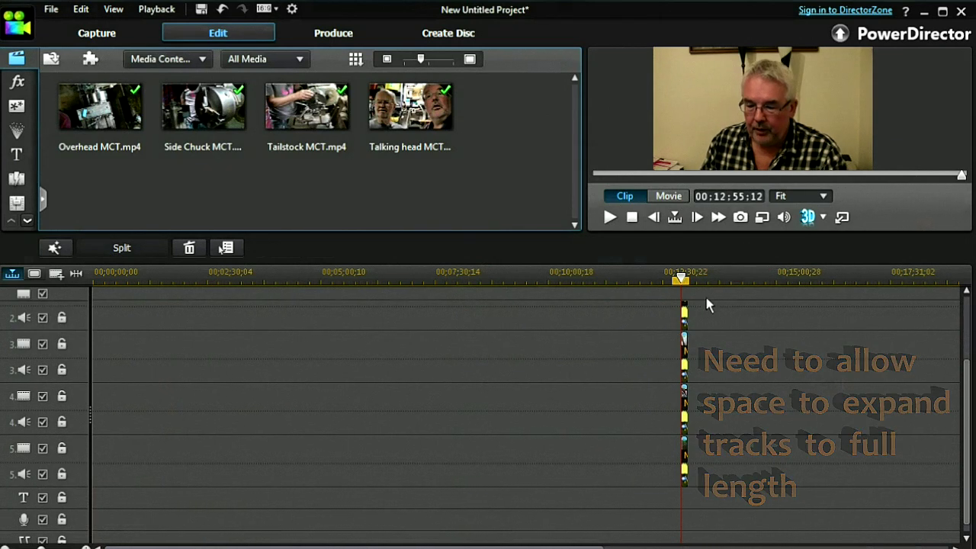
mouse_move(632, 277)
mouse_down()
mouse_move(587, 276)
mouse_move(697, 271)
mouse_up()
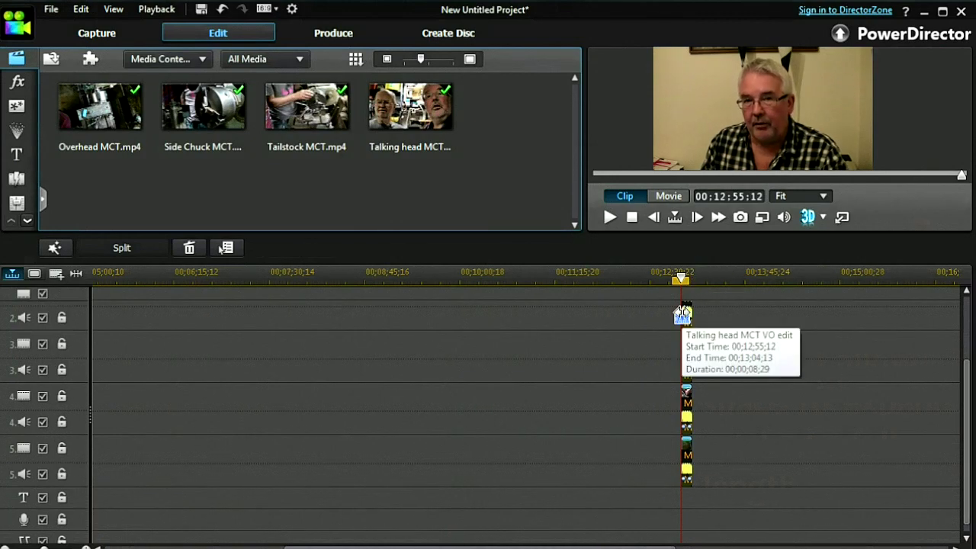
mouse_move(683, 313)
mouse_down()
mouse_move(460, 307)
mouse_move(246, 352)
mouse_up()
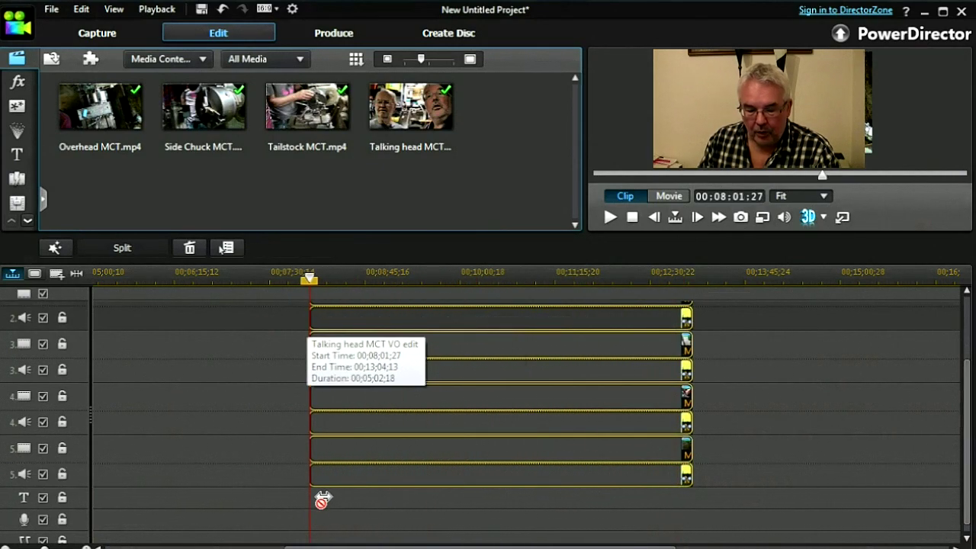
- Extend all four clips to full length, 00;08;01;27 to 00;13;04;13, and check the tracks
drag(246, 353, 323, 479)
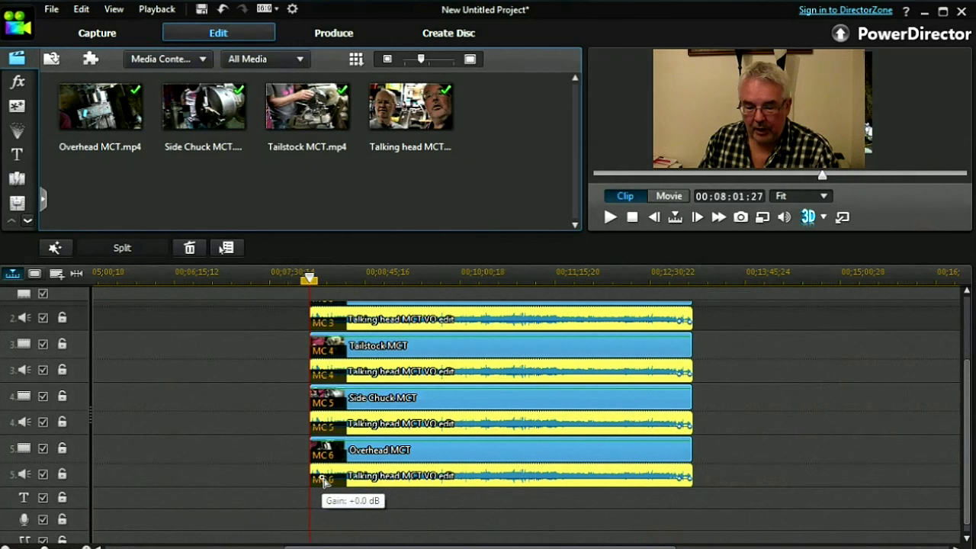
scroll(452, 485, up, 3)
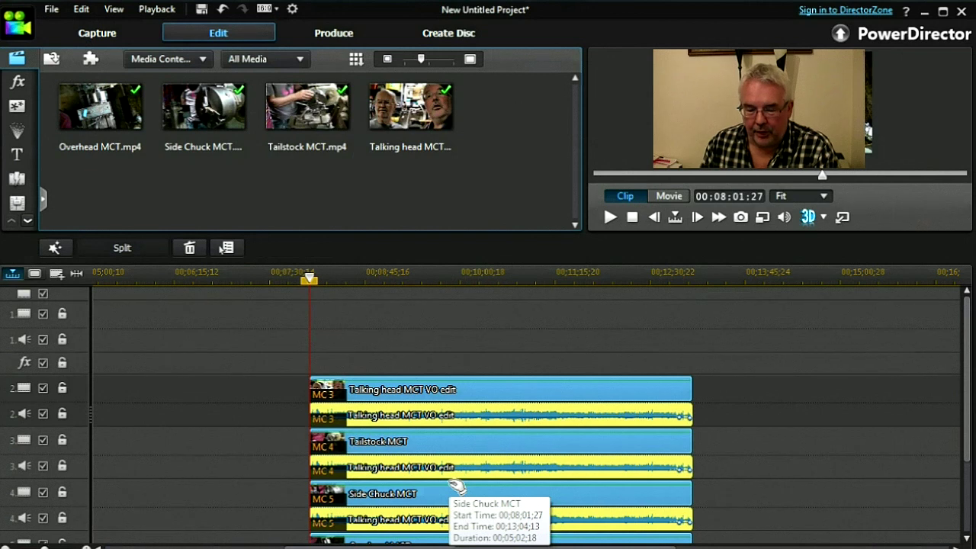
scroll(454, 484, down, 2)
scroll(452, 483, up, 1)
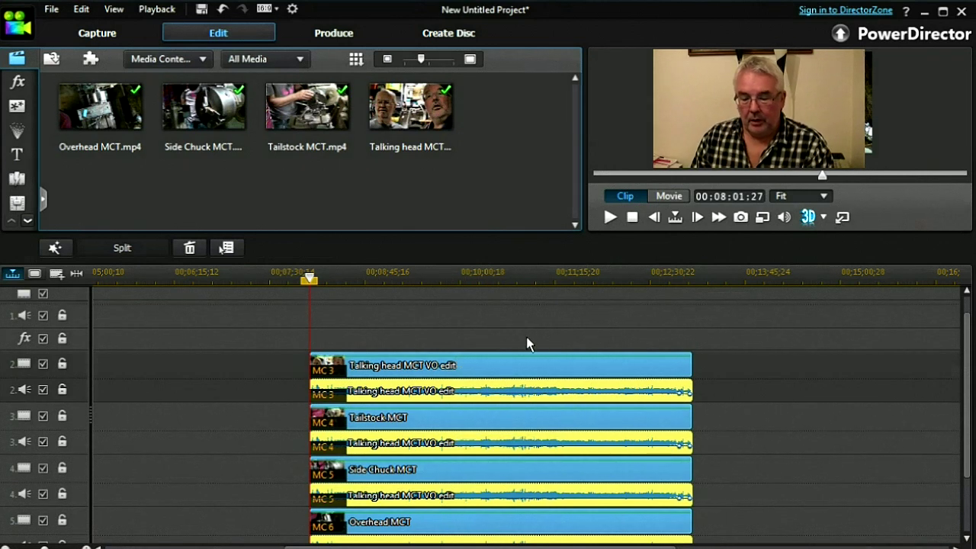
- Shrink the Tailstock MCT clip to a quarter of the frame
click(579, 336)
click(493, 366)
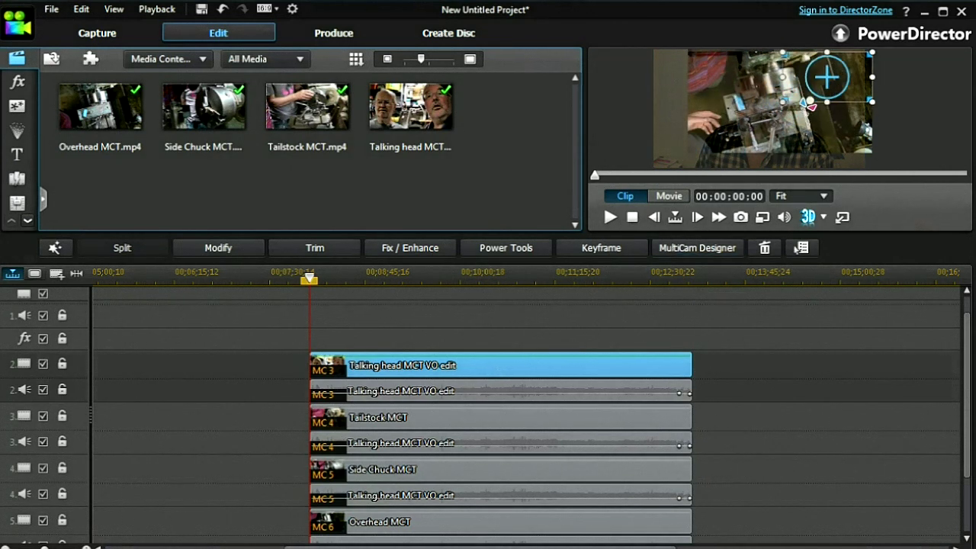
click(439, 420)
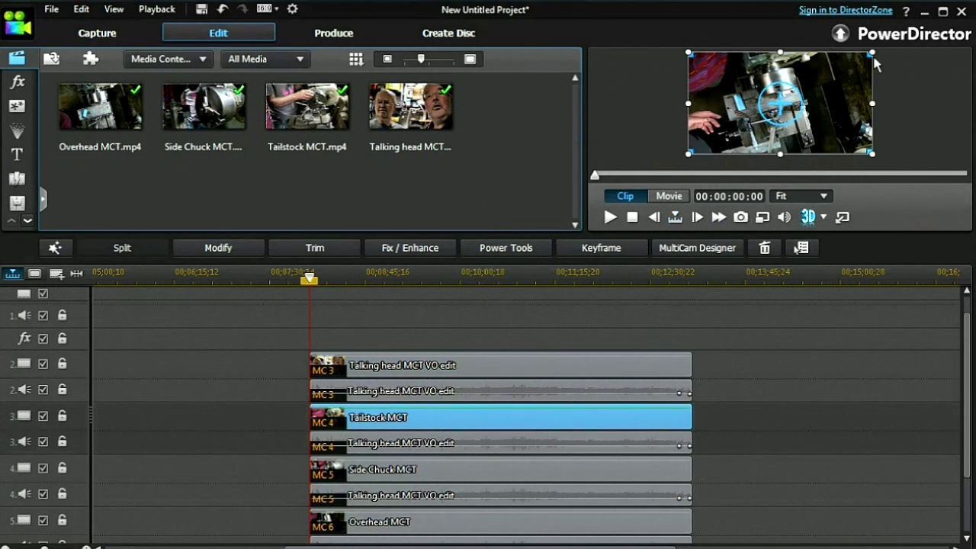
drag(872, 53, 775, 109)
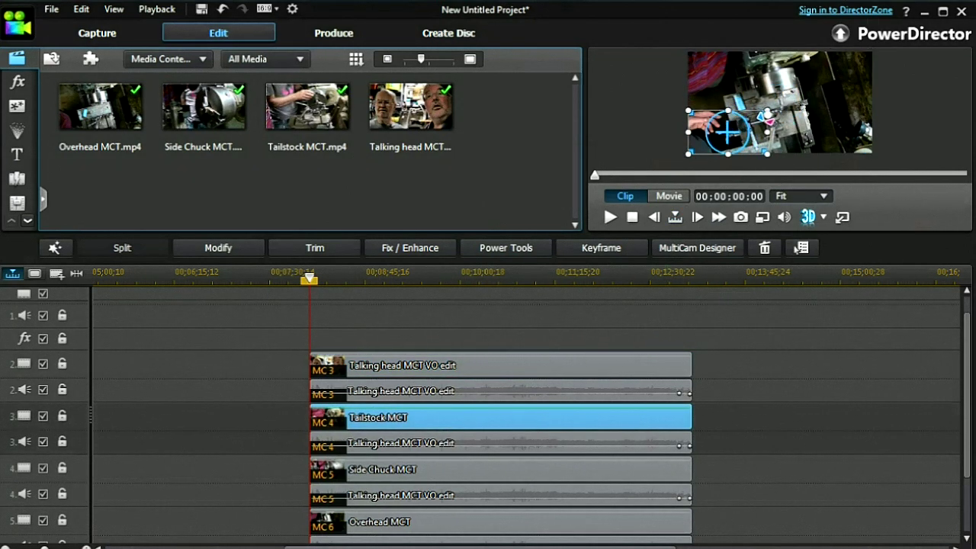
- Shrink the Side Chuck and Overhead clips into quadrants and play the split-screen movie
click(404, 472)
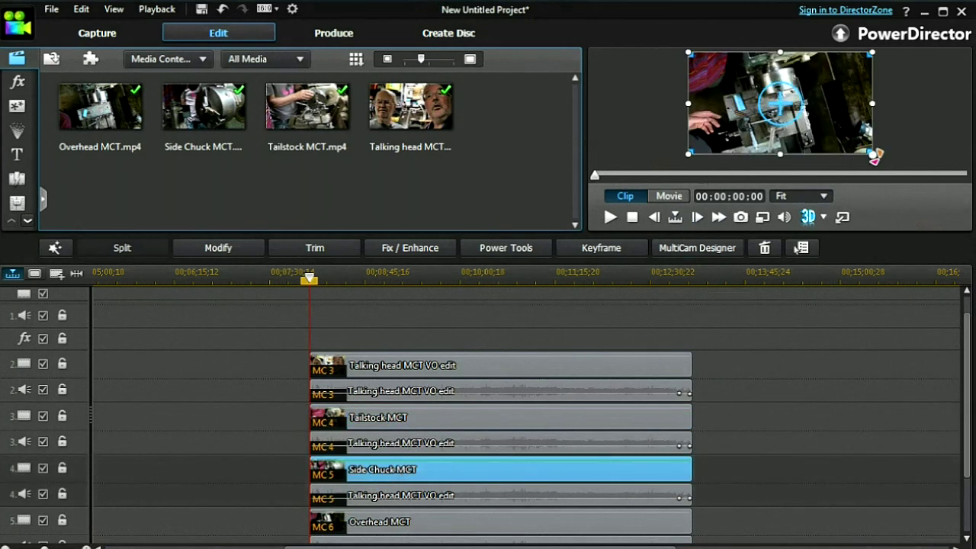
drag(873, 154, 755, 105)
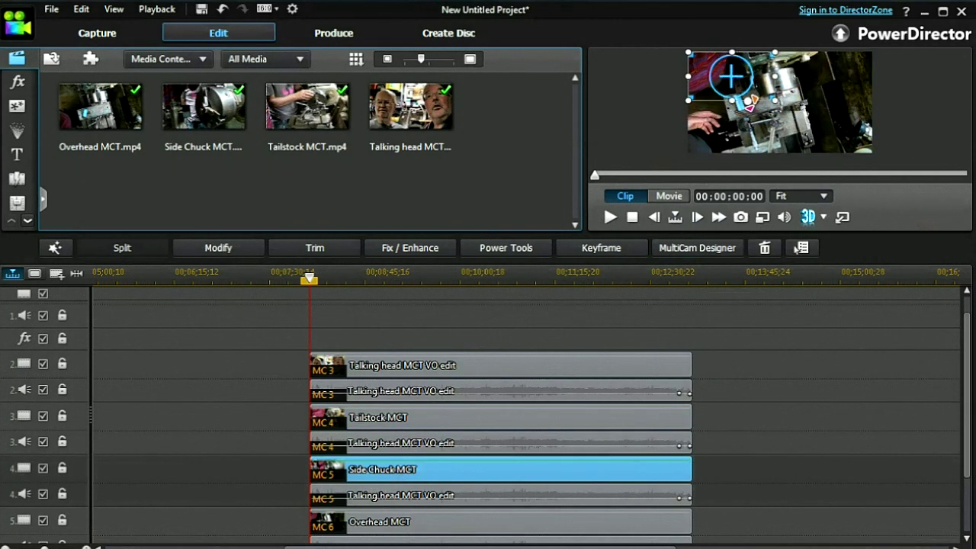
click(406, 523)
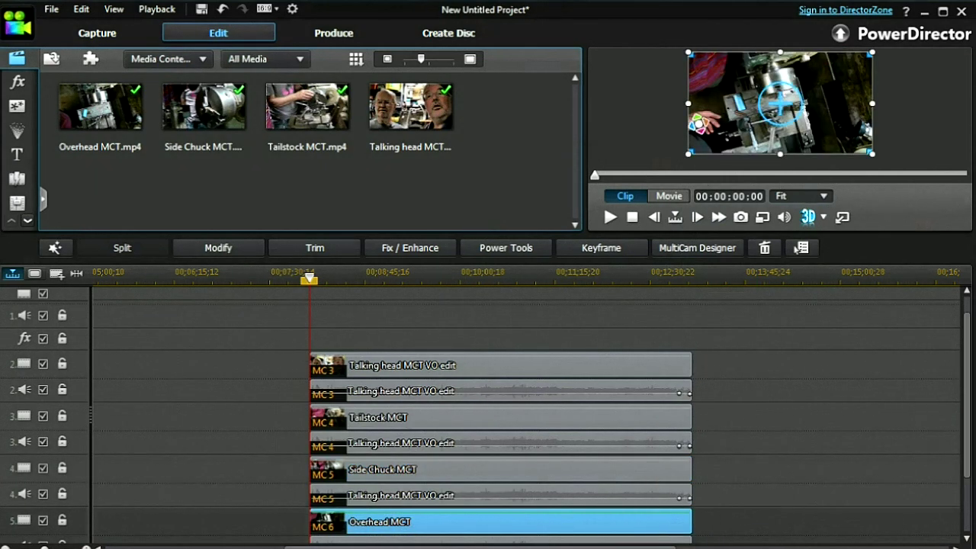
drag(691, 50, 781, 104)
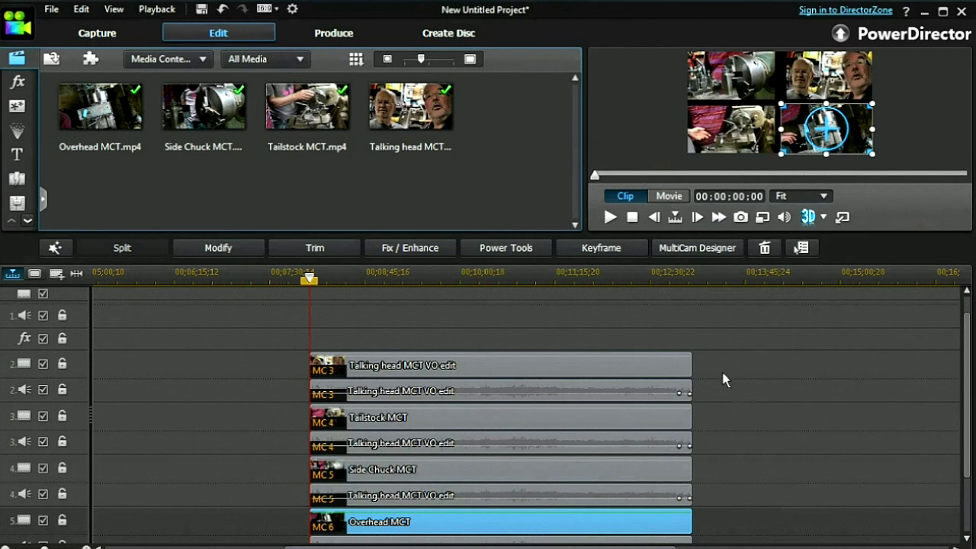
drag(317, 278, 324, 277)
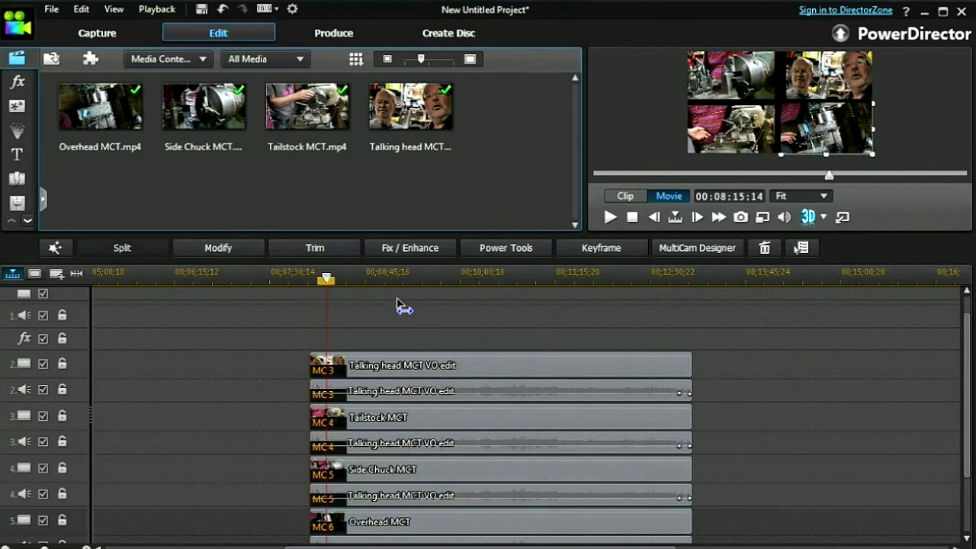
click(460, 314)
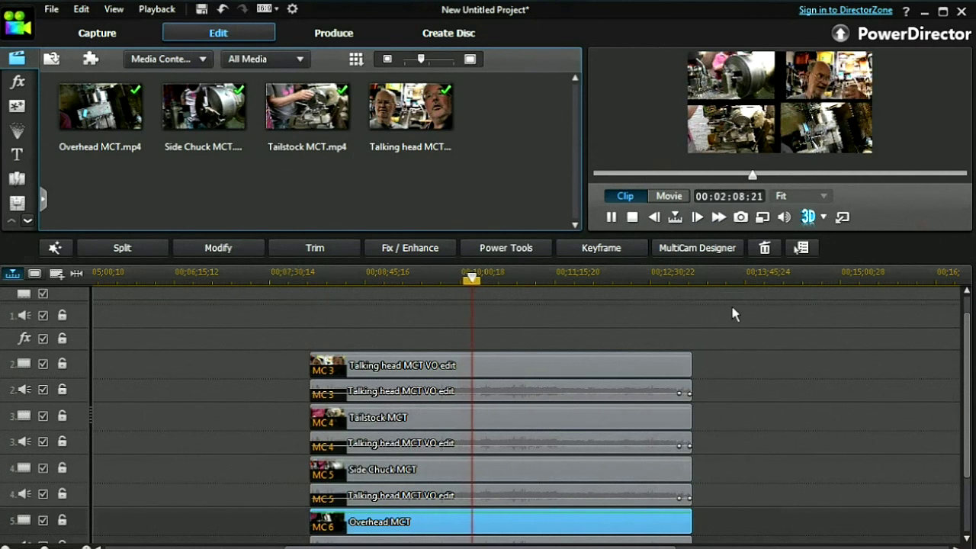
- Stop split-screen playback, returning the preview to 00:00:00:00
click(633, 219)
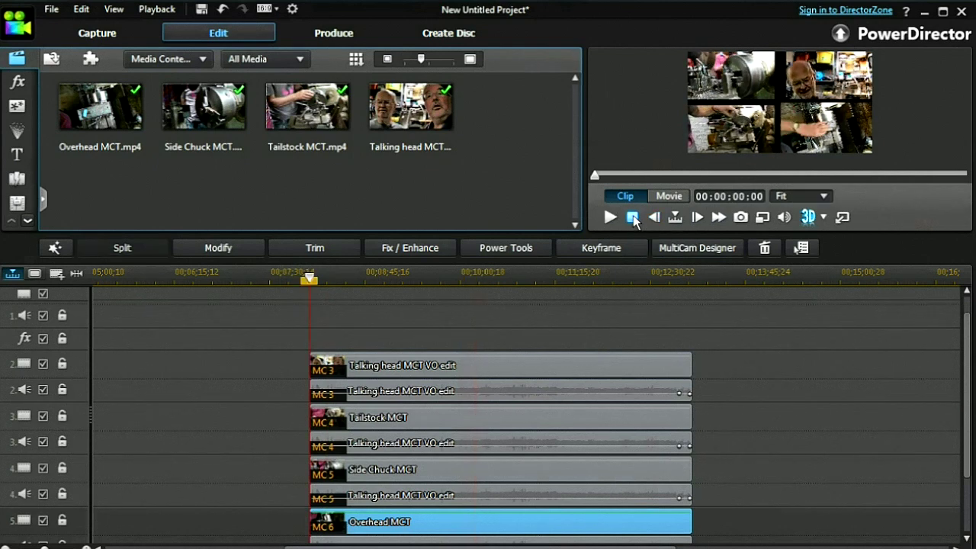